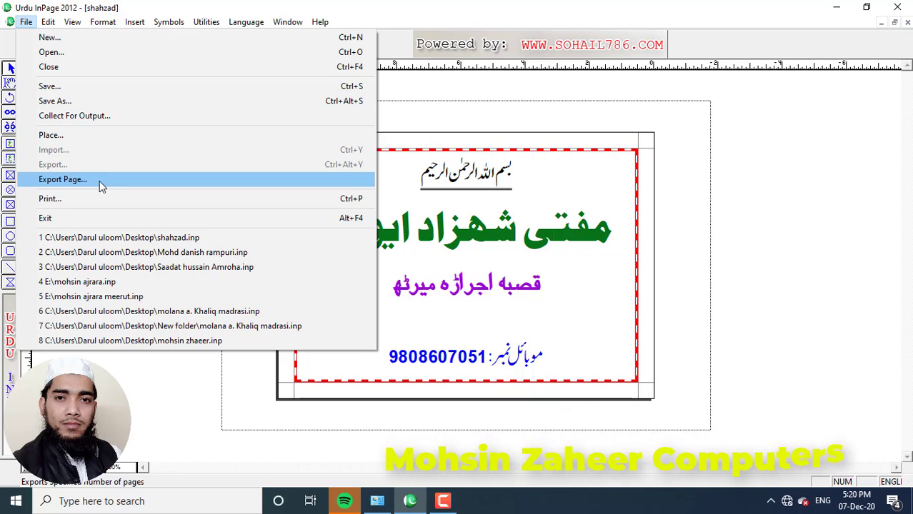
Step: Open Export Page and check the file name shahzad.gif, pages 1 to 1 and 100% scaling
{"action": "left_click", "coordinate": [54, 185]}
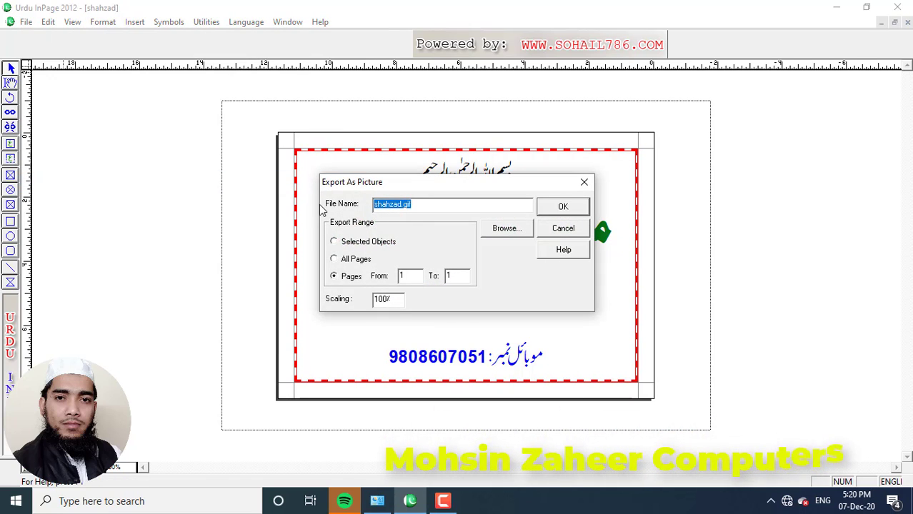
{"action": "mouse_move", "coordinate": [311, 190]}
{"action": "left_mouse_down"}
{"action": "mouse_move", "coordinate": [424, 229]}
{"action": "mouse_move", "coordinate": [543, 228]}
{"action": "left_mouse_up"}
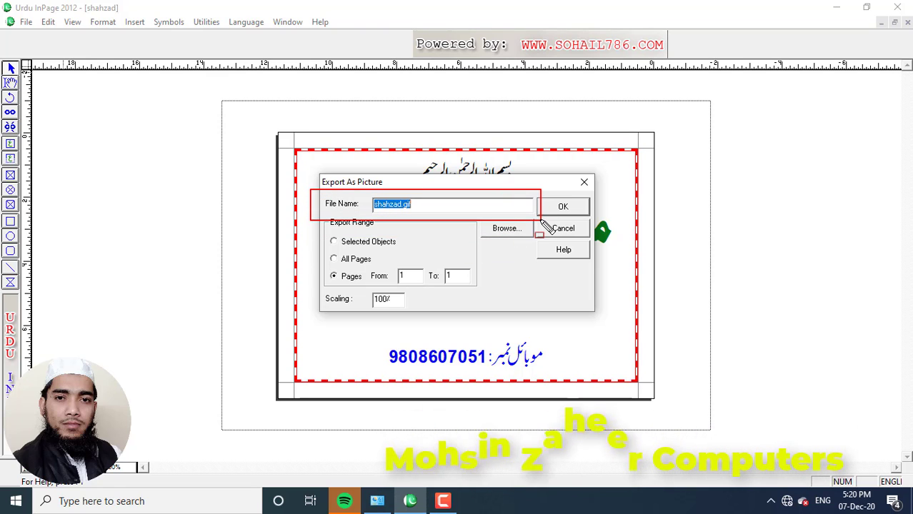
{"action": "mouse_move", "coordinate": [324, 232]}
{"action": "left_mouse_down"}
{"action": "mouse_move", "coordinate": [372, 254]}
{"action": "mouse_move", "coordinate": [421, 256]}
{"action": "left_mouse_up"}
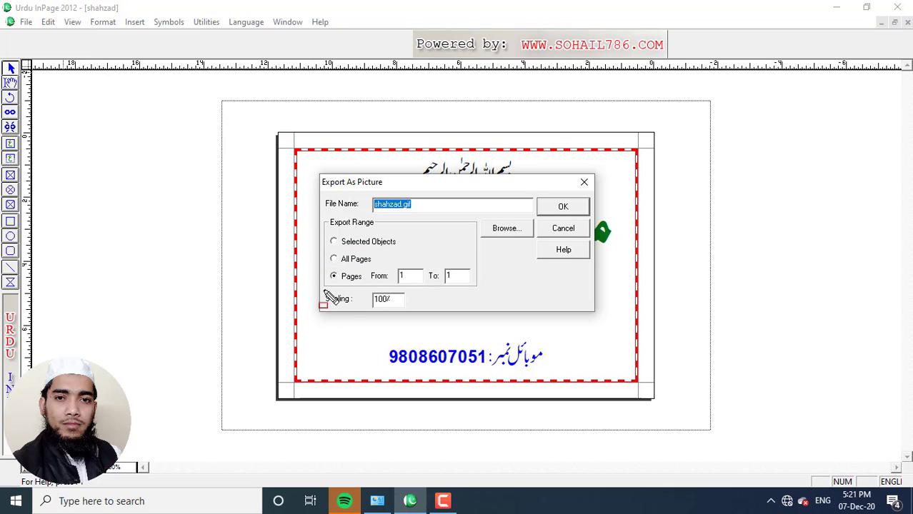
{"action": "left_click_drag", "start_coordinate": [323, 267], "coordinate": [496, 293]}
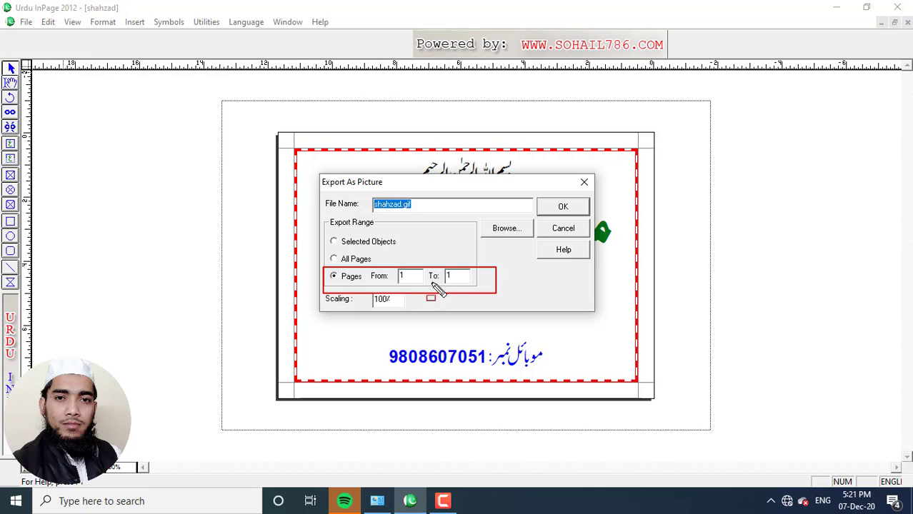
{"action": "key", "text": "Escape"}
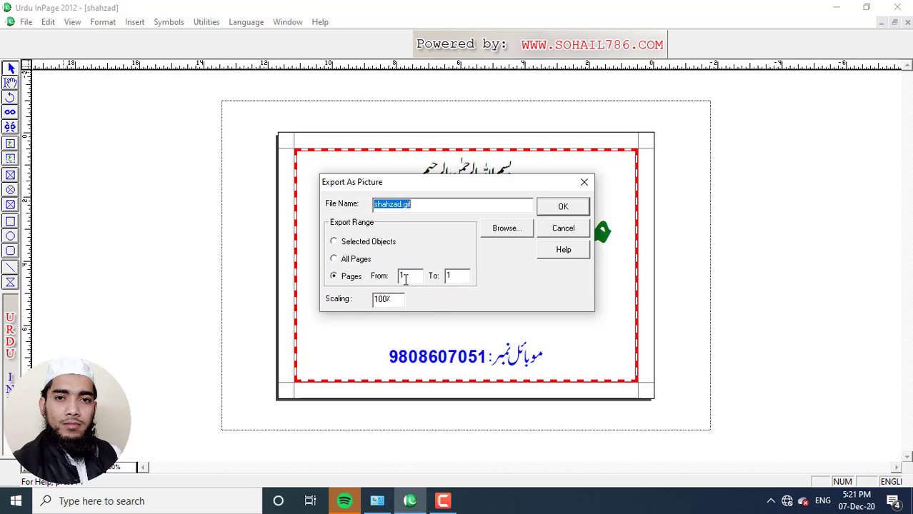
{"action": "left_click", "coordinate": [405, 279]}
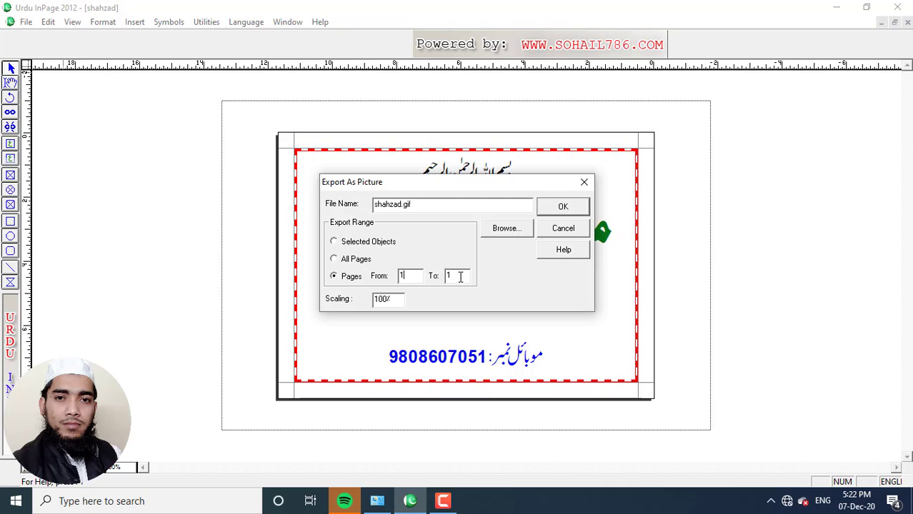
{"action": "mouse_move", "coordinate": [481, 217]}
{"action": "left_mouse_down"}
{"action": "mouse_move", "coordinate": [495, 238]}
{"action": "mouse_move", "coordinate": [537, 239]}
{"action": "left_mouse_up"}
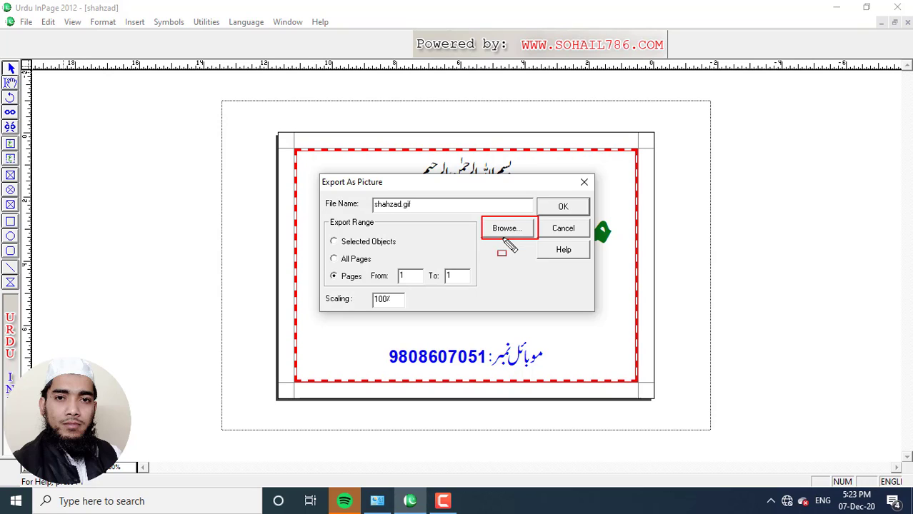
Step: Export page 1 as mohsin.gif into the Desktop folder
{"action": "left_click", "coordinate": [507, 232]}
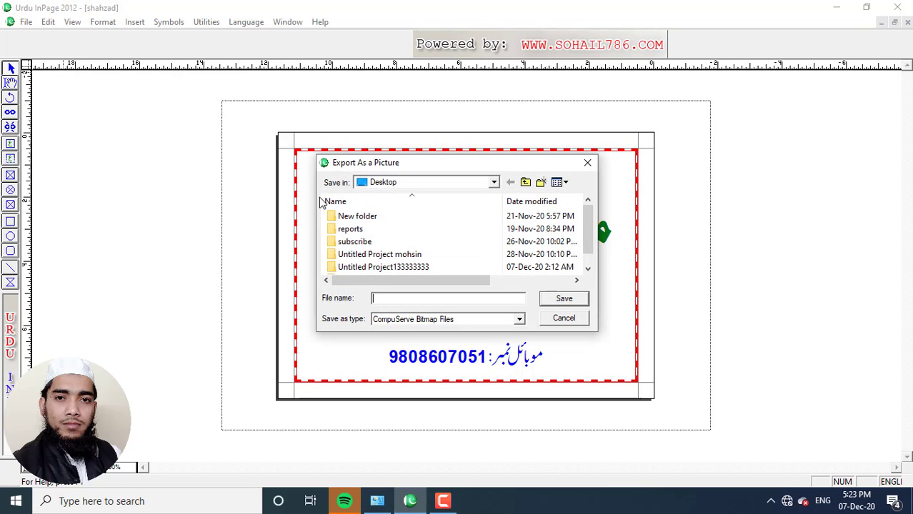
{"action": "left_click", "coordinate": [493, 184]}
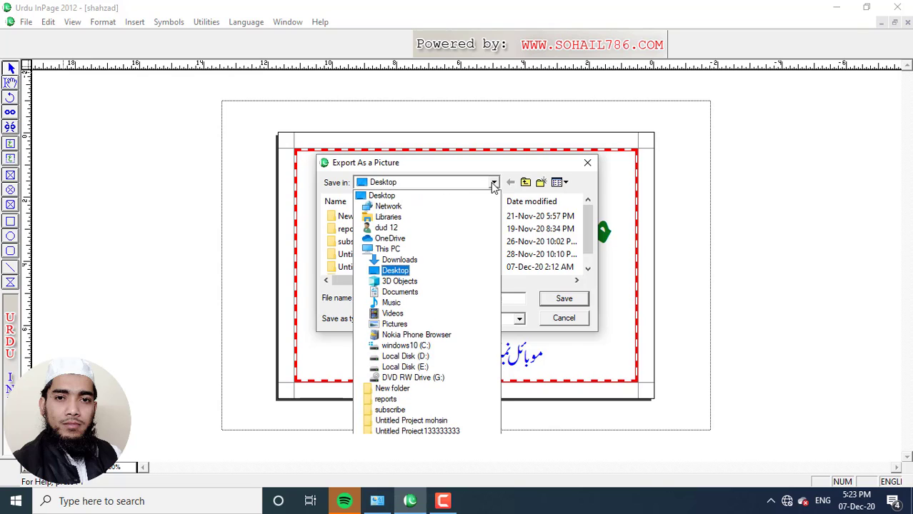
{"action": "left_click", "coordinate": [384, 199]}
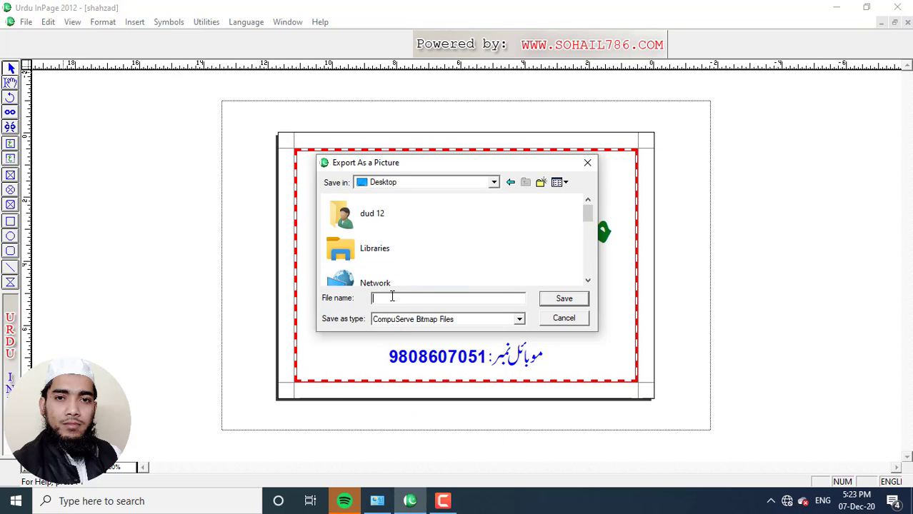
{"action": "type", "text": "mohsin"}
{"action": "mouse_move", "coordinate": [317, 308]}
{"action": "left_mouse_down"}
{"action": "mouse_move", "coordinate": [377, 341]}
{"action": "mouse_move", "coordinate": [533, 331]}
{"action": "left_mouse_up"}
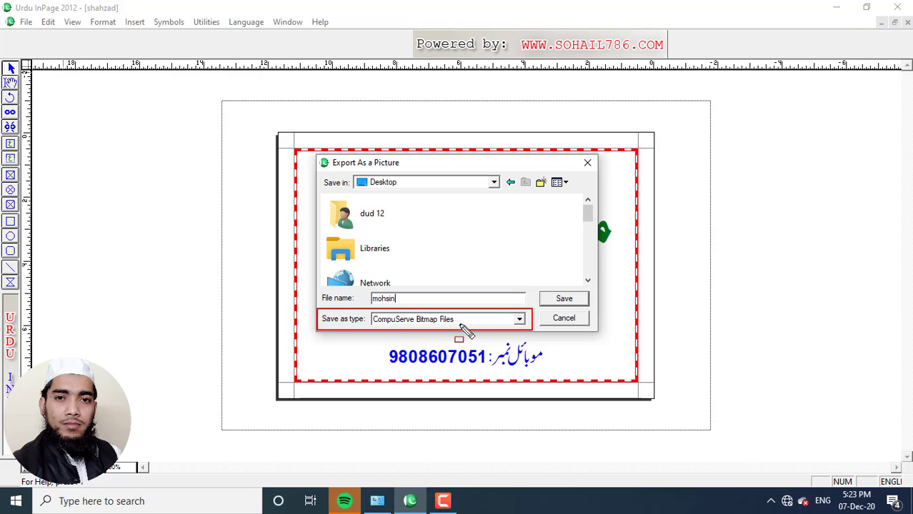
{"action": "key", "text": "Escape"}
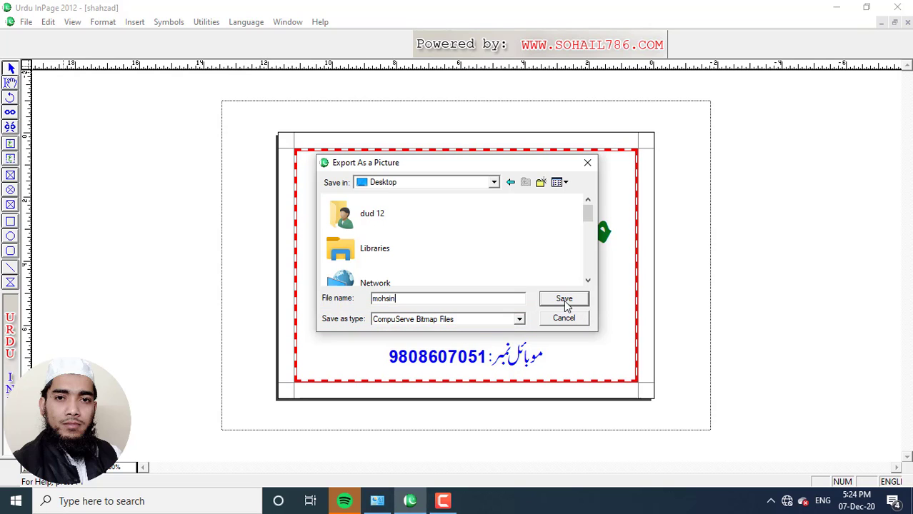
{"action": "left_click", "coordinate": [565, 301]}
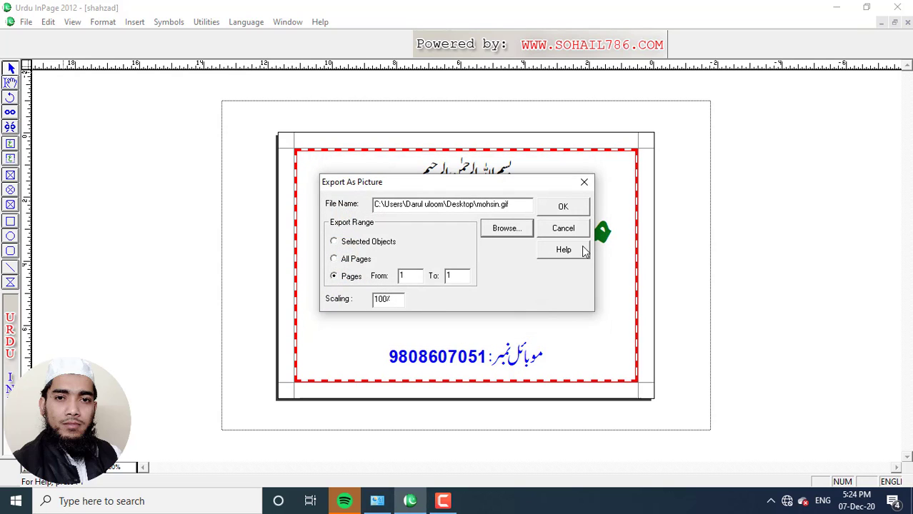
{"action": "left_click", "coordinate": [564, 207]}
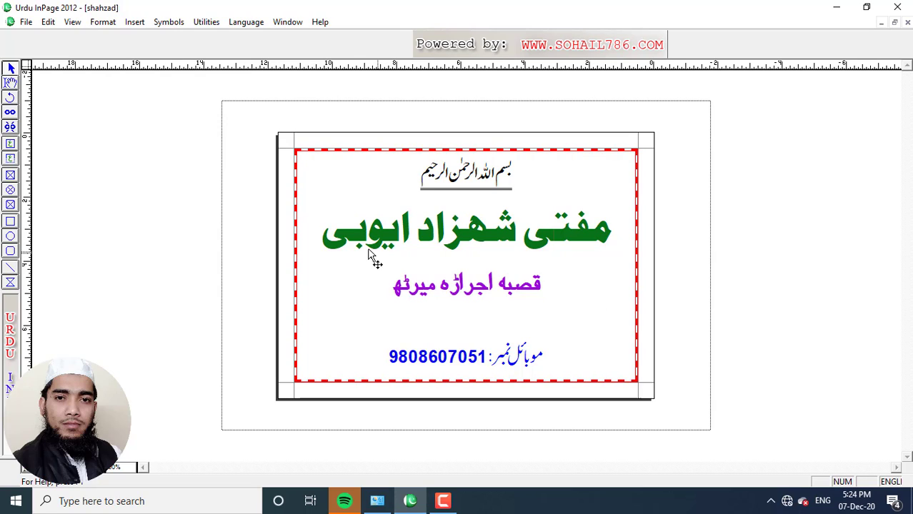
{"action": "left_click", "coordinate": [836, 10]}
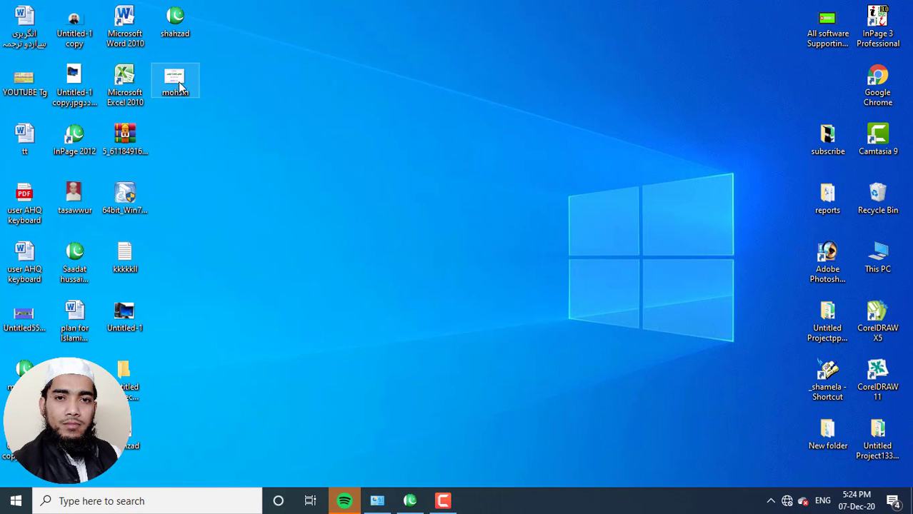
Step: Open mohsin.gif from the desktop in Photos to check the card, then close it
{"action": "double_click", "coordinate": [180, 84]}
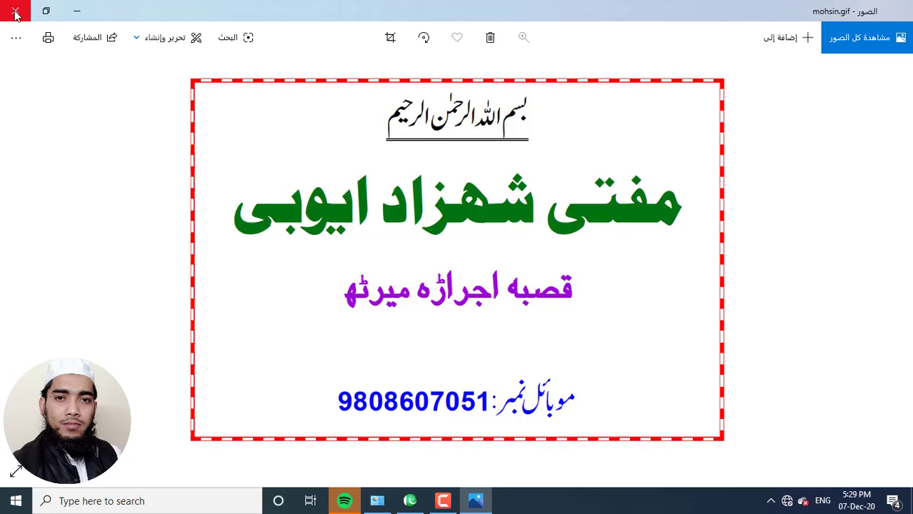
{"action": "left_click", "coordinate": [16, 13]}
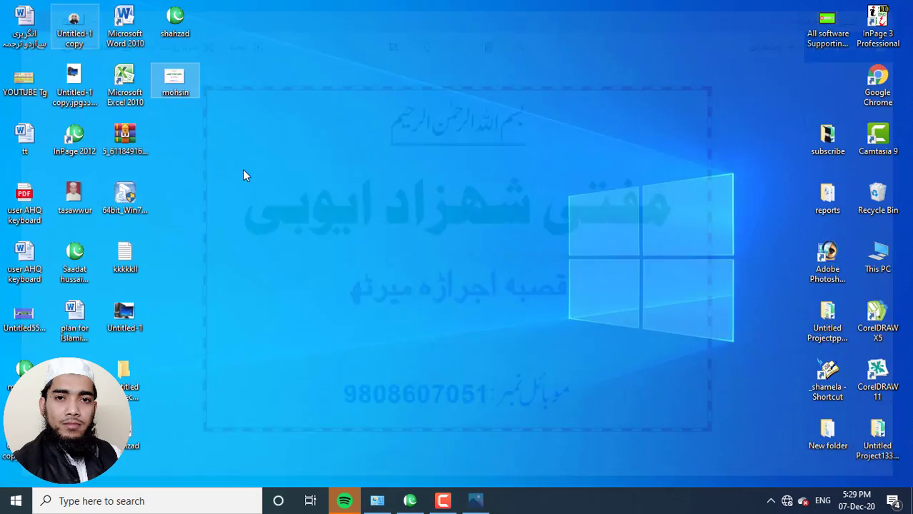
Step: Return to InPage, open Print, and select the HP LaserJet Professional M1217nfw MFP printer
{"action": "left_click", "coordinate": [411, 502]}
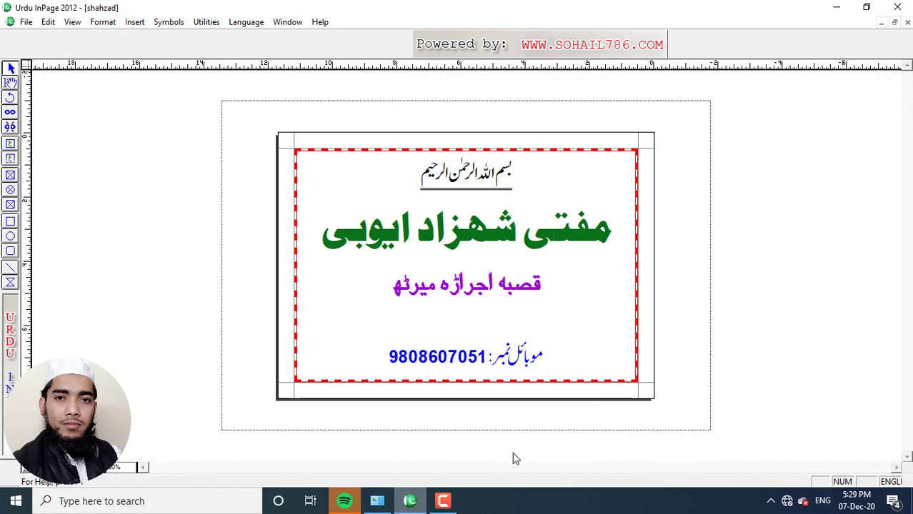
{"action": "left_click", "coordinate": [30, 26]}
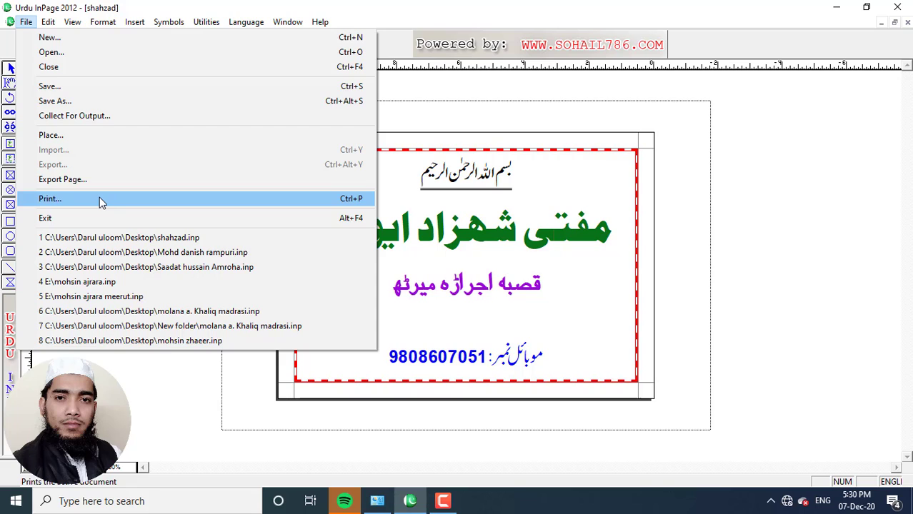
{"action": "left_click", "coordinate": [99, 199]}
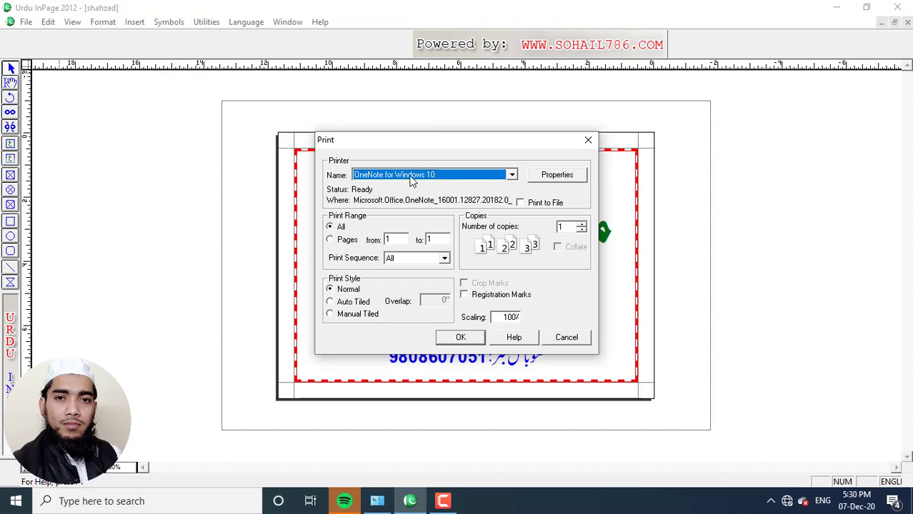
{"action": "left_click_drag", "start_coordinate": [337, 175], "coordinate": [541, 206]}
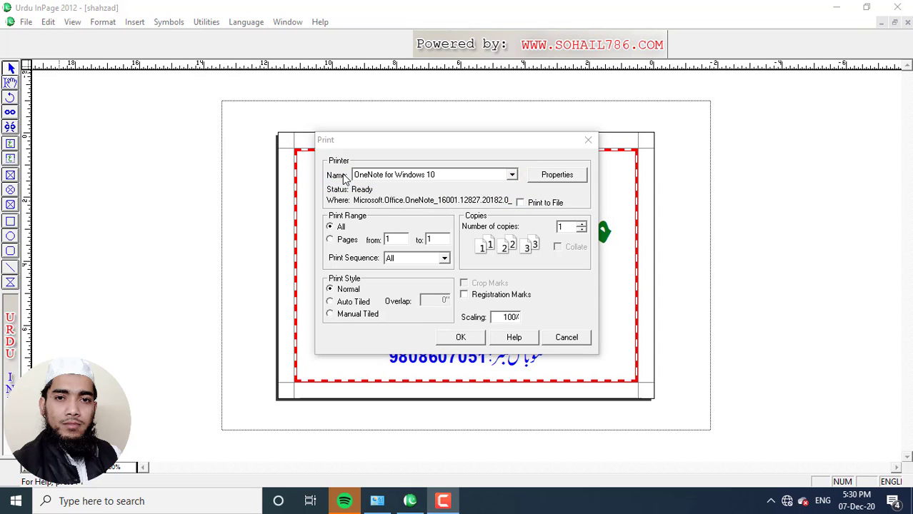
{"action": "left_click", "coordinate": [512, 175]}
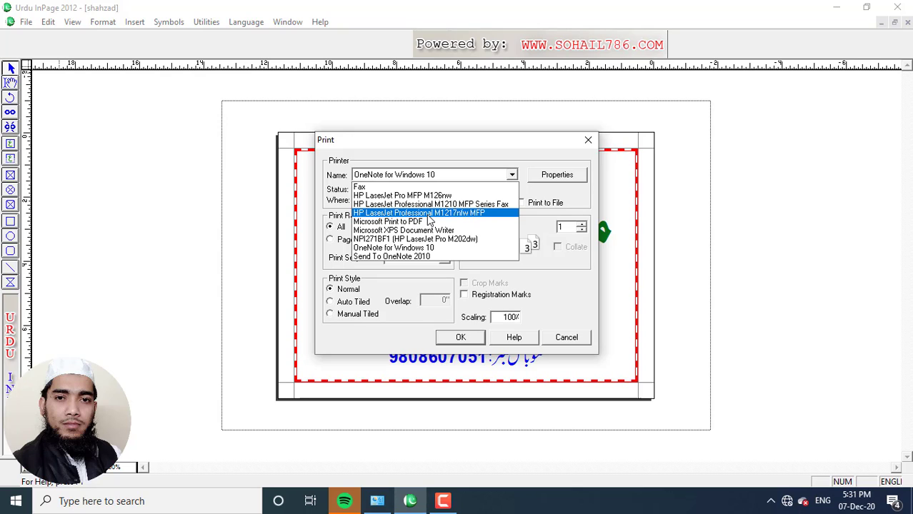
{"action": "left_click", "coordinate": [428, 214]}
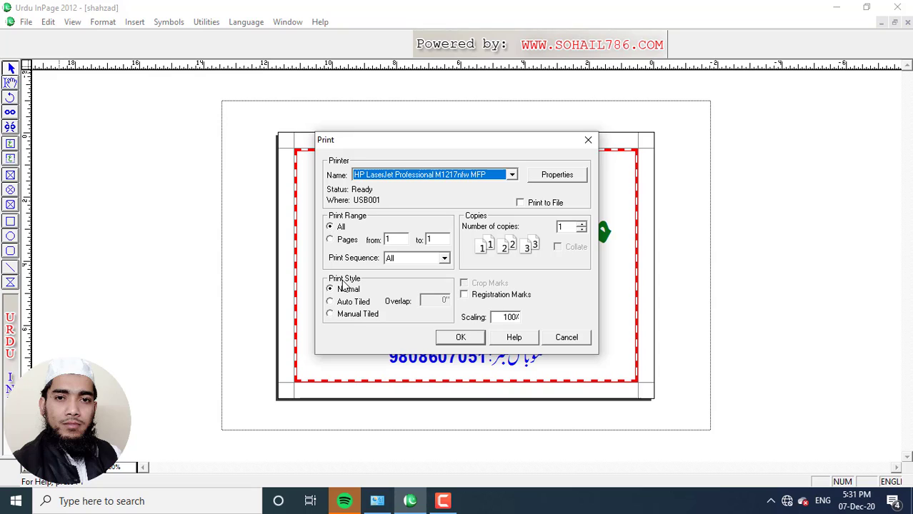
Step: Limit the print range to pages 1 to 2
{"action": "left_click", "coordinate": [330, 240]}
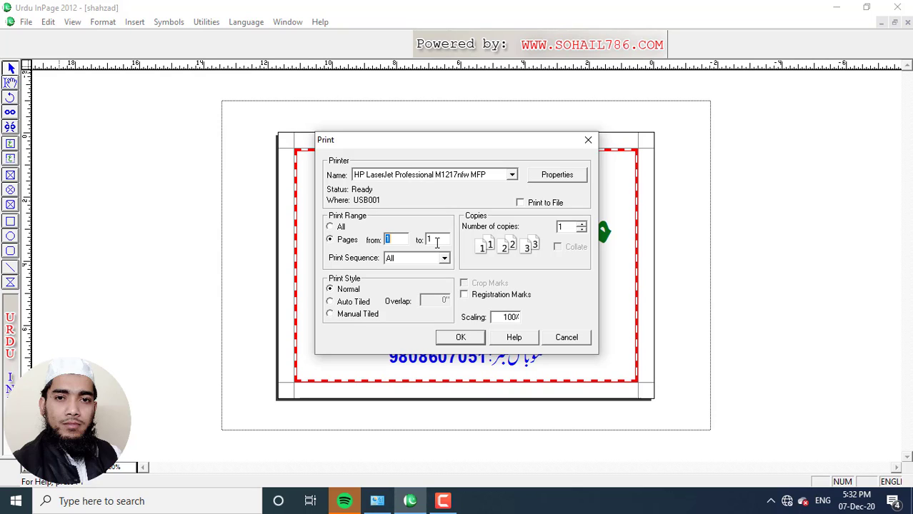
{"action": "left_click", "coordinate": [95, 479]}
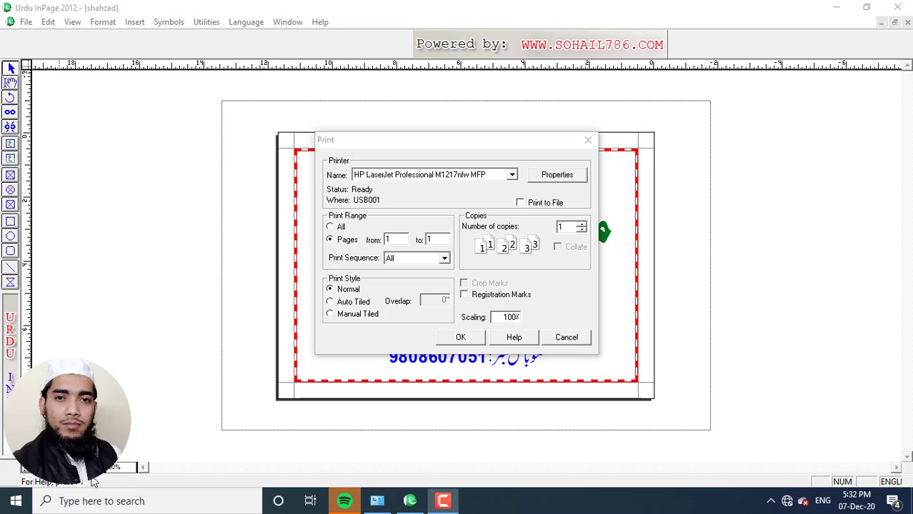
{"action": "left_click", "coordinate": [439, 241]}
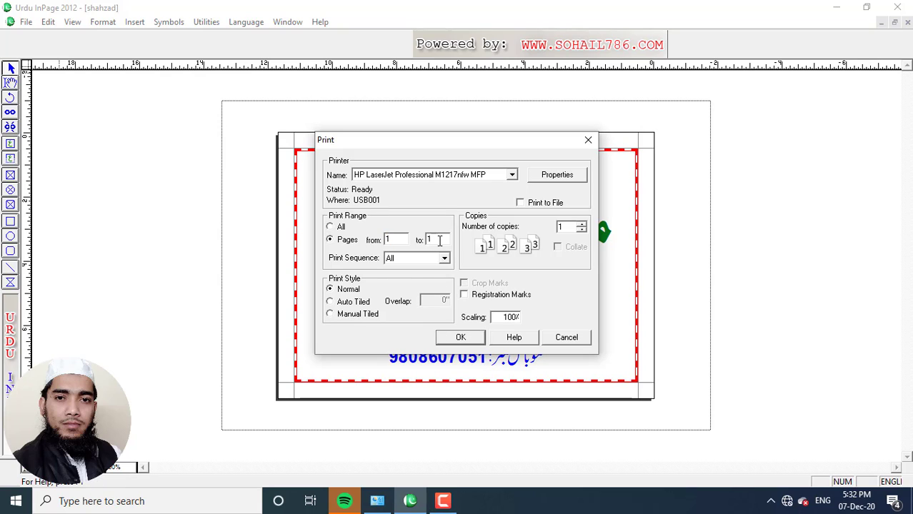
{"action": "key", "text": "BackSpace"}
{"action": "type", "text": "2"}
{"action": "mouse_move", "coordinate": [450, 208]}
{"action": "left_mouse_down"}
{"action": "mouse_move", "coordinate": [469, 225]}
{"action": "mouse_move", "coordinate": [601, 276]}
{"action": "left_mouse_up"}
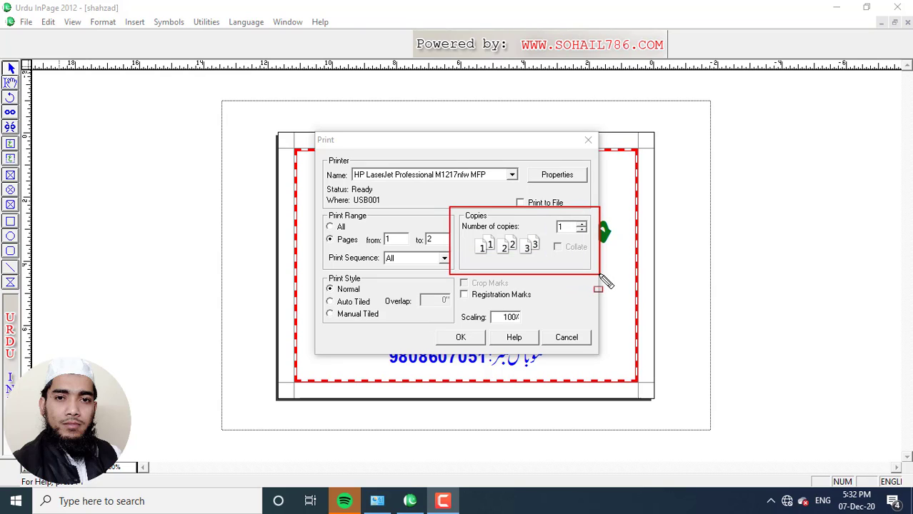
{"action": "key", "text": "Escape"}
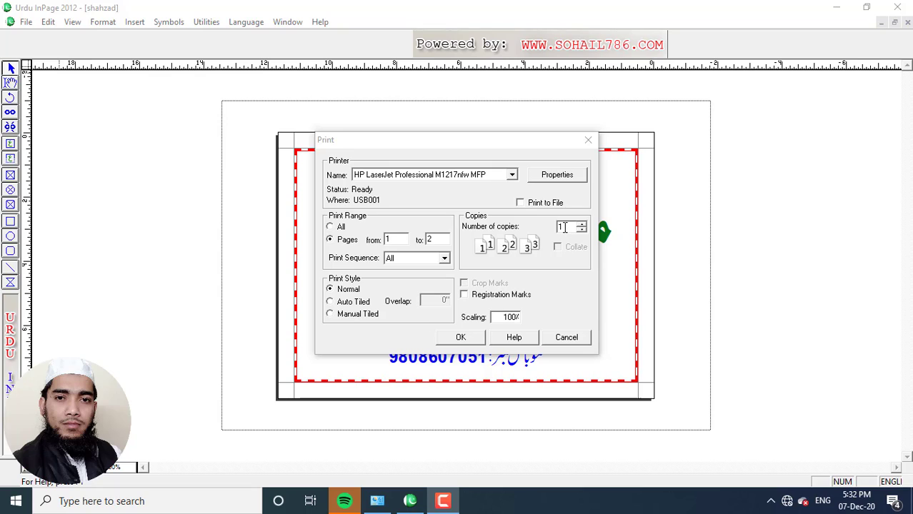
Step: Set the number of copies to 2
{"action": "left_click", "coordinate": [564, 227]}
{"action": "key", "text": "BackSpace"}
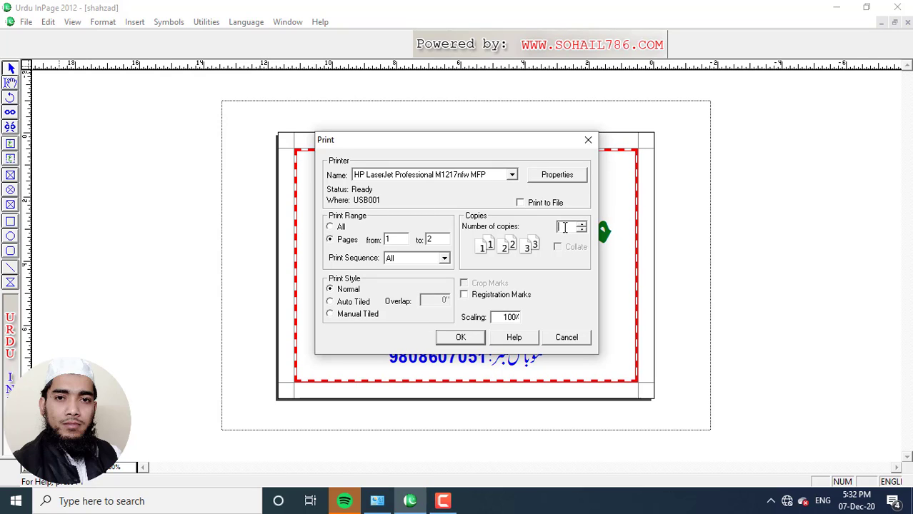
{"action": "type", "text": "2"}
{"action": "key", "text": "ctrl+shift+d"}
{"action": "left_click_drag", "start_coordinate": [522, 159], "coordinate": [599, 190]}
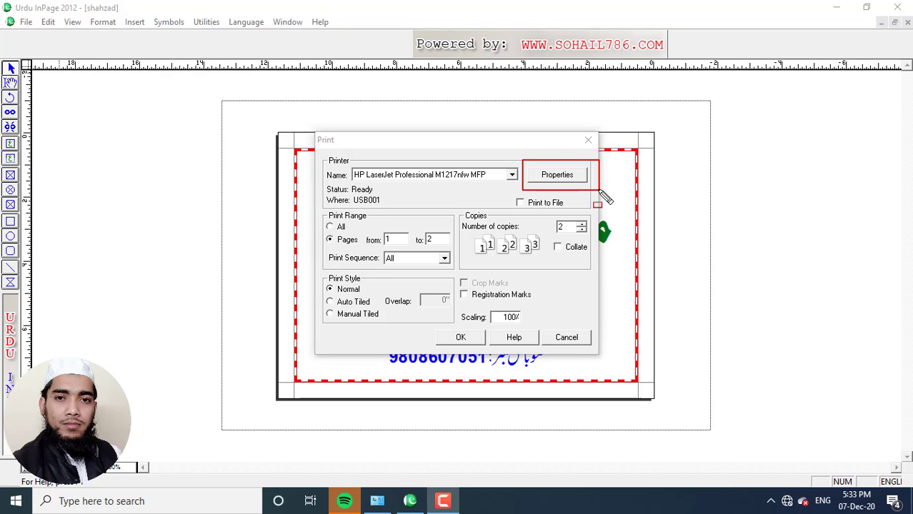
Step: In the HP LaserJet printer properties, keep the paper size at A4
{"action": "key", "text": "ctrl+shift+d"}
{"action": "left_click", "coordinate": [558, 175]}
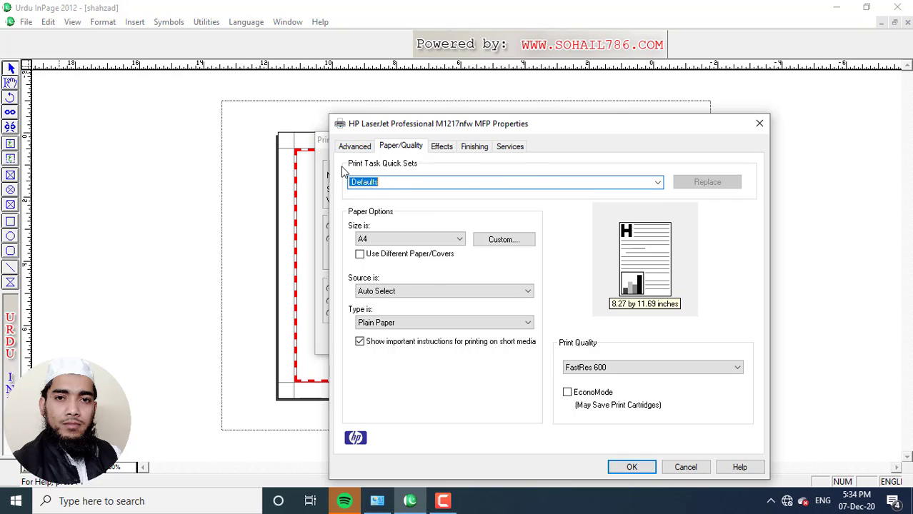
{"action": "mouse_move", "coordinate": [346, 226]}
{"action": "left_mouse_down"}
{"action": "mouse_move", "coordinate": [415, 258]}
{"action": "mouse_move", "coordinate": [474, 255]}
{"action": "left_mouse_up"}
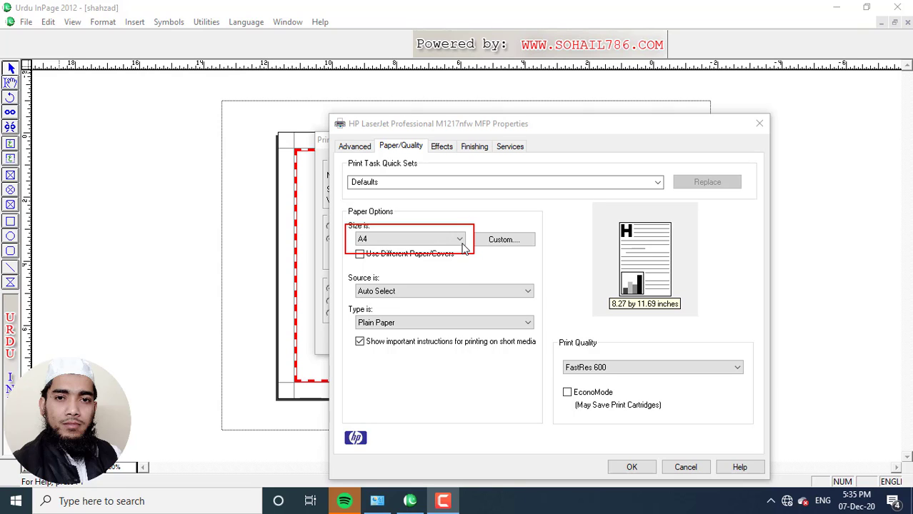
{"action": "key", "text": "Escape"}
{"action": "left_click", "coordinate": [461, 243]}
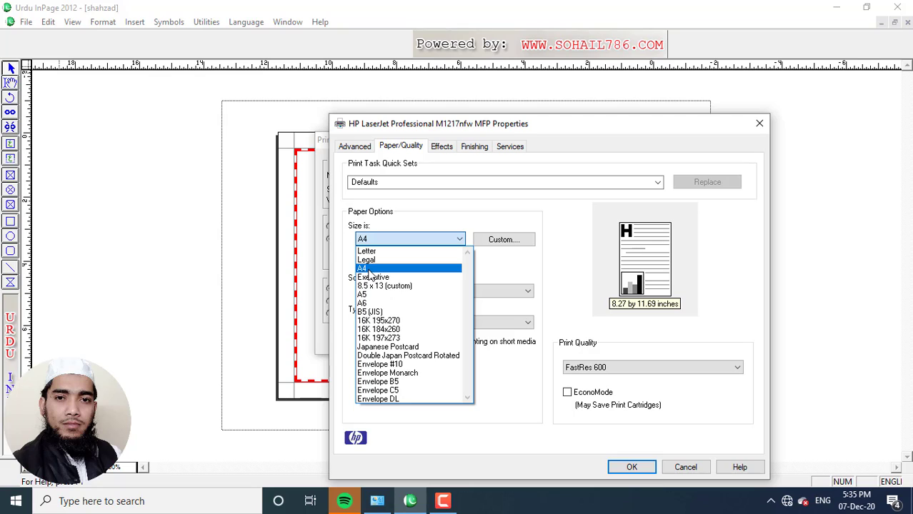
{"action": "left_click", "coordinate": [369, 270]}
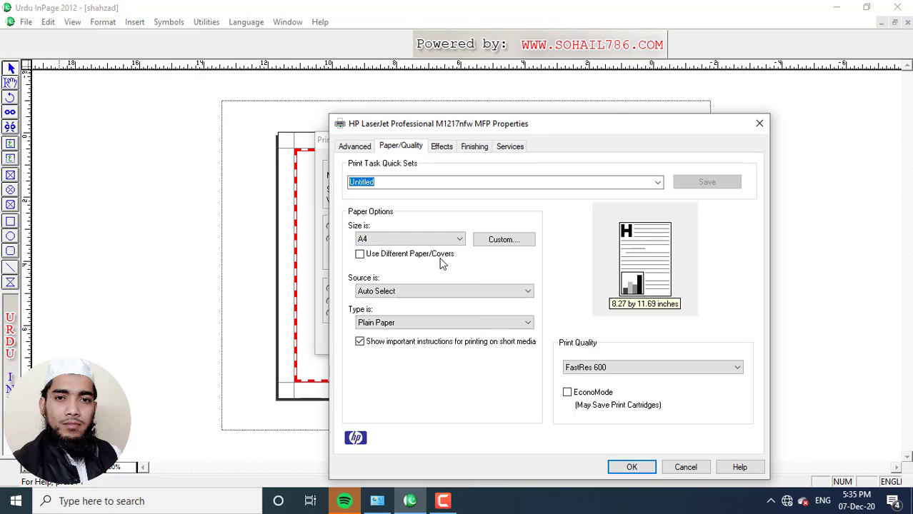
Step: Switch the orientation to Landscape on the Finishing tab and confirm the printer properties
{"action": "left_click", "coordinate": [475, 149]}
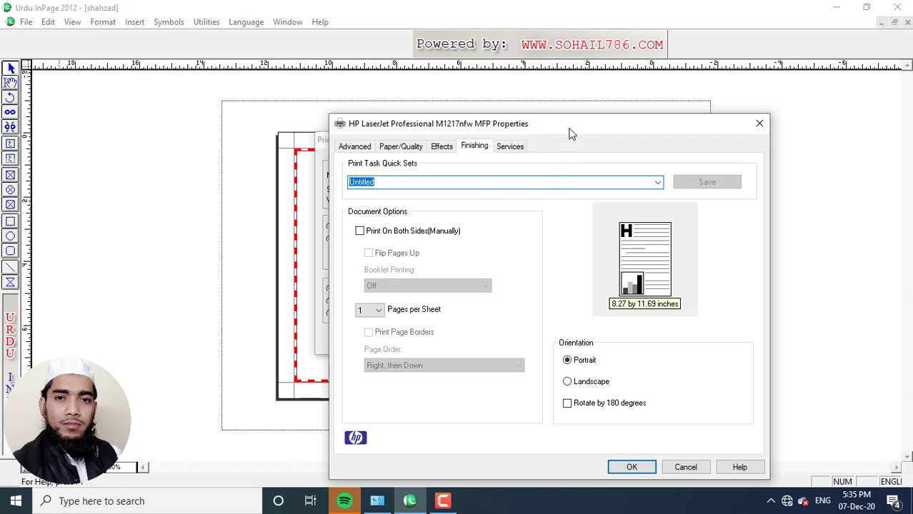
{"action": "left_click_drag", "start_coordinate": [571, 129], "coordinate": [742, 220]}
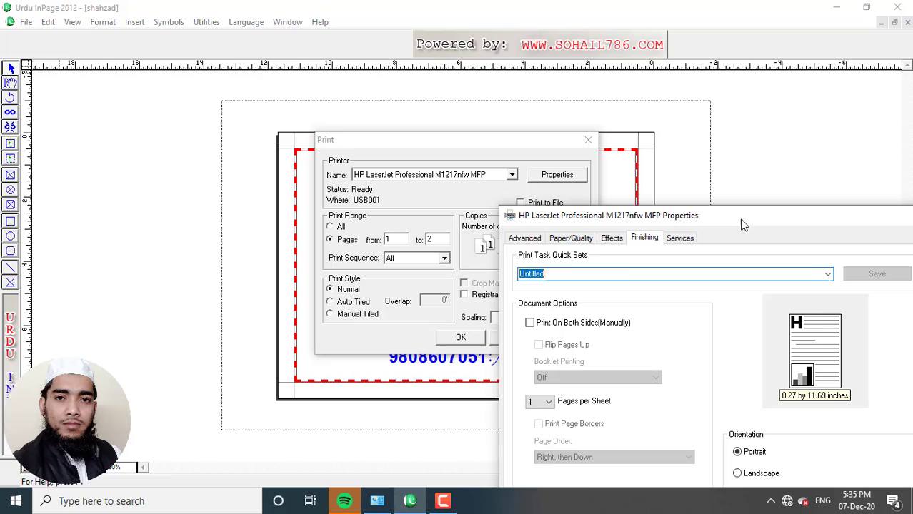
{"action": "left_click", "coordinate": [503, 143]}
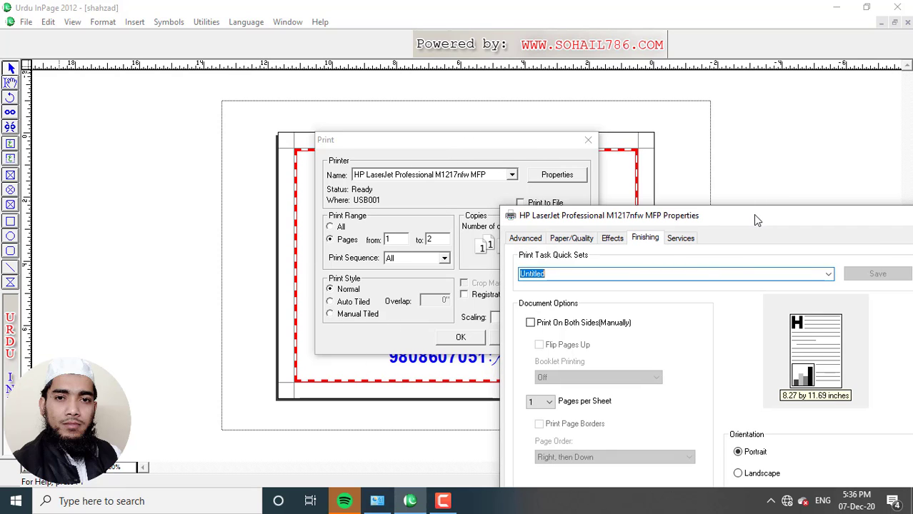
{"action": "left_click_drag", "start_coordinate": [753, 214], "coordinate": [549, 128]}
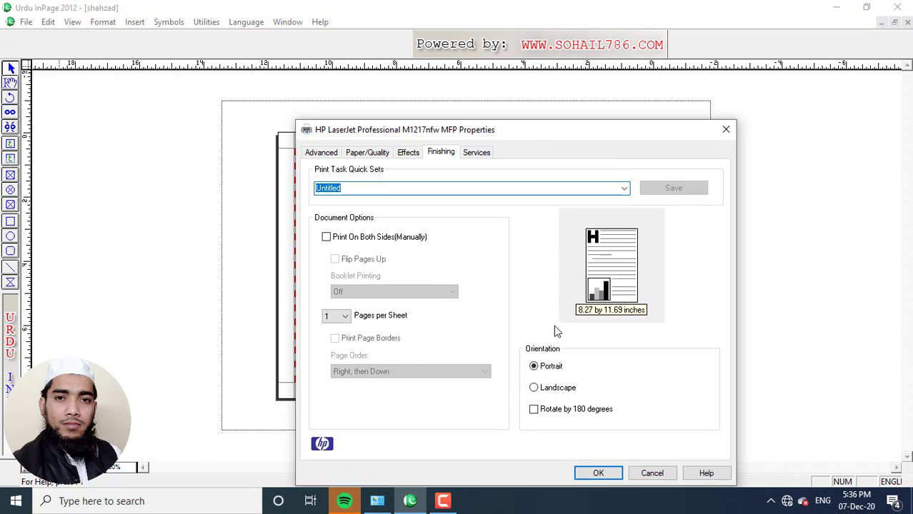
{"action": "left_click", "coordinate": [535, 388]}
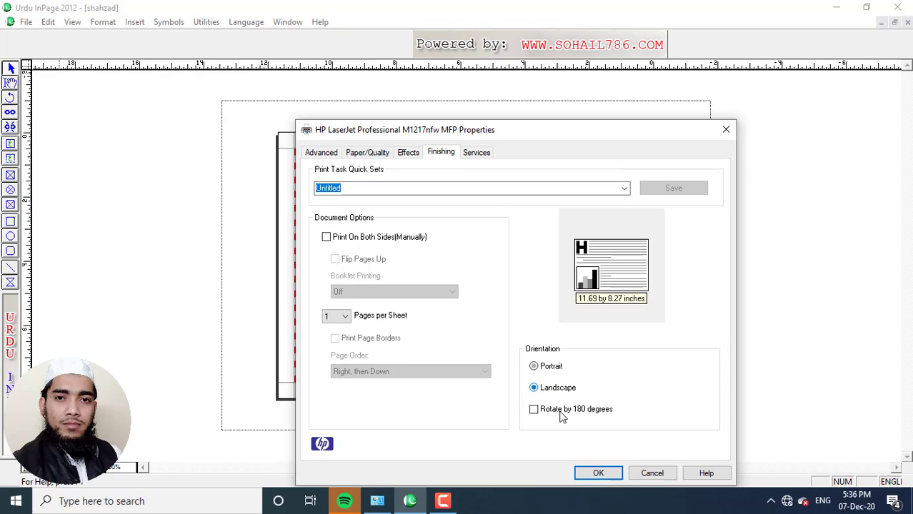
{"action": "left_click", "coordinate": [599, 473]}
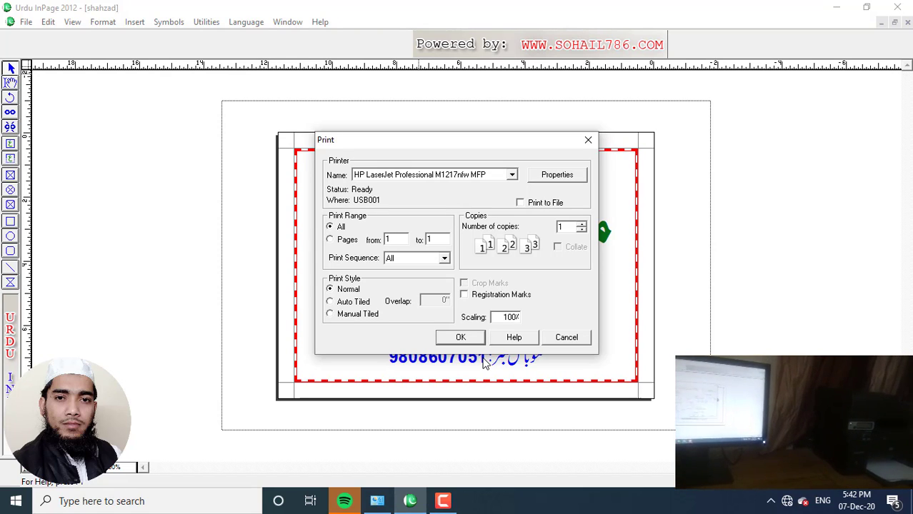
Step: Print the name card and accept printing despite the orientation mismatch warning
{"action": "left_click", "coordinate": [461, 338]}
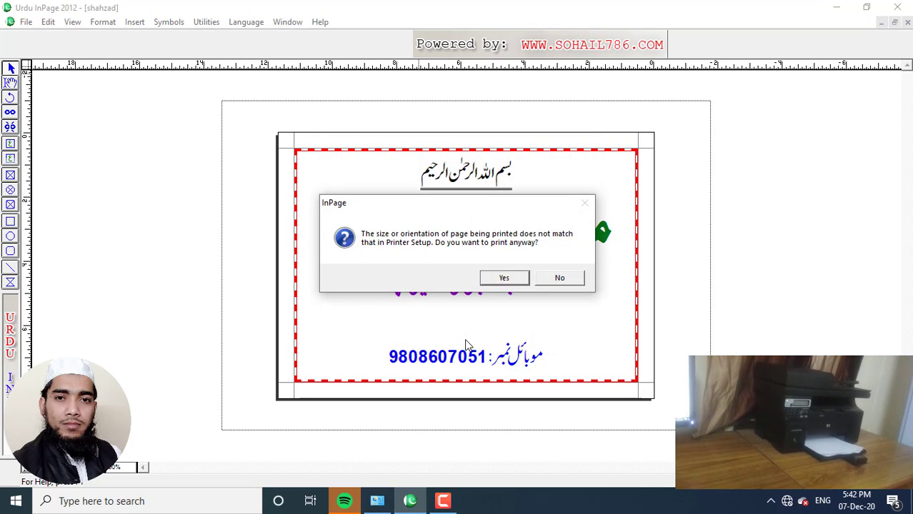
{"action": "left_click", "coordinate": [504, 278]}
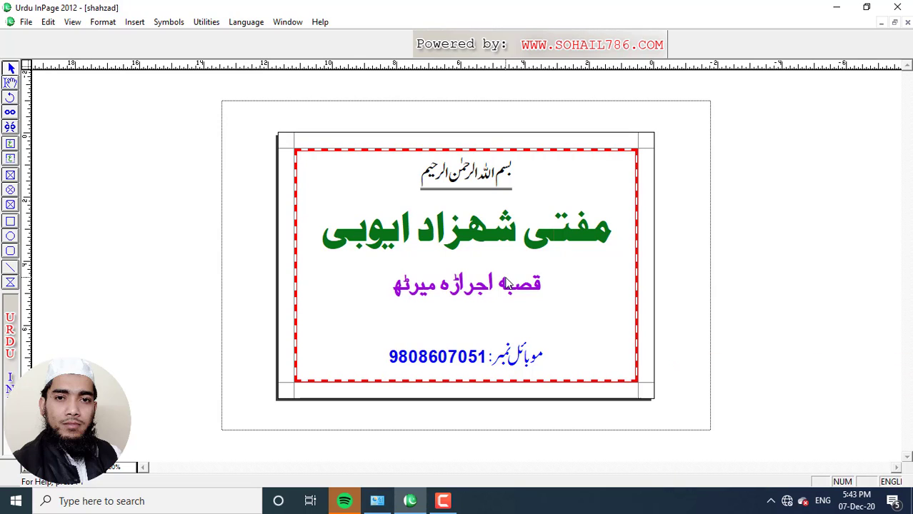
Step: Reopen the Print dialog and choose Microsoft Print to PDF as the printer
{"action": "left_click", "coordinate": [26, 22]}
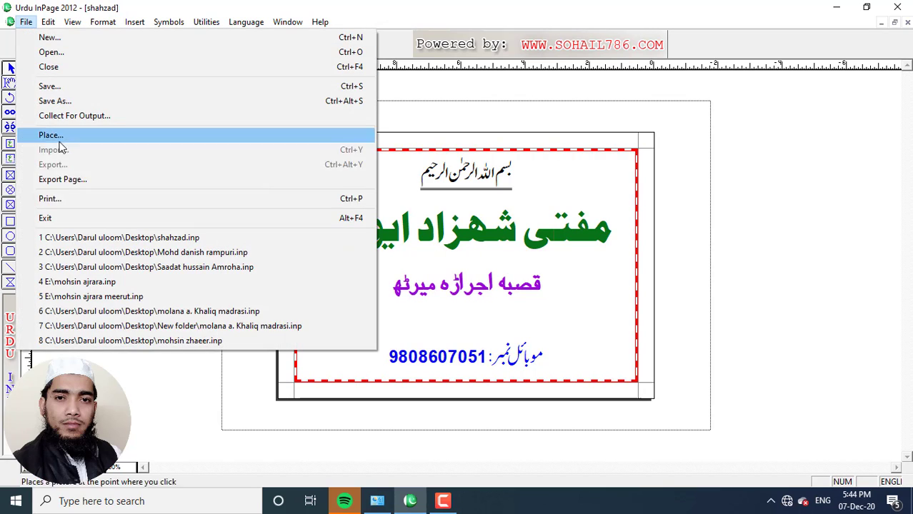
{"action": "left_click", "coordinate": [70, 204]}
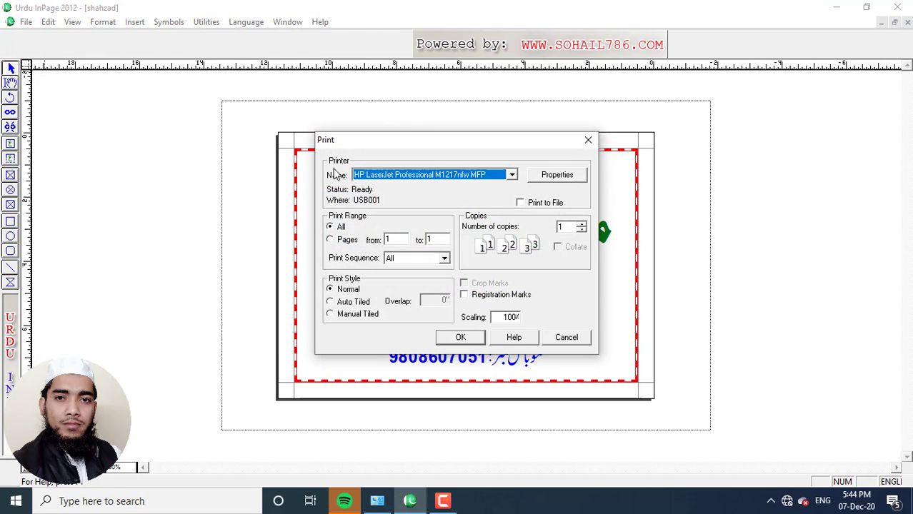
{"action": "left_click", "coordinate": [512, 176]}
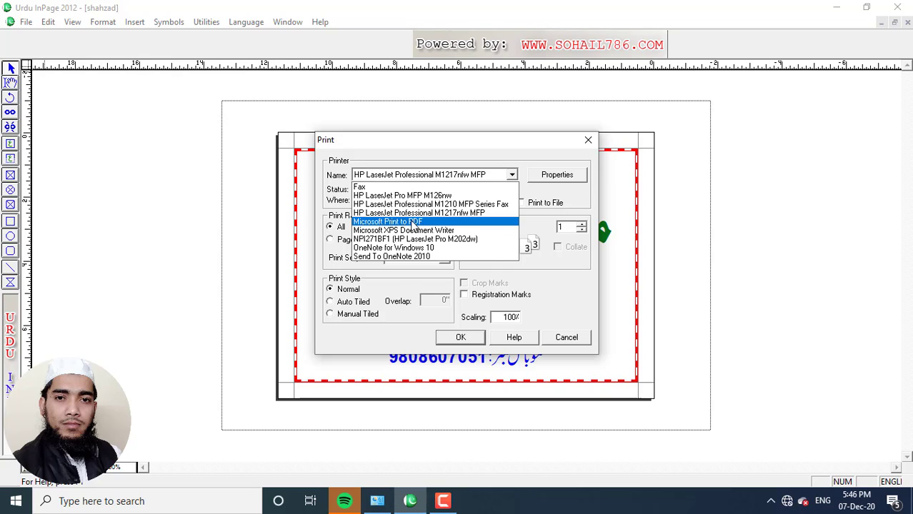
{"action": "left_click", "coordinate": [413, 226]}
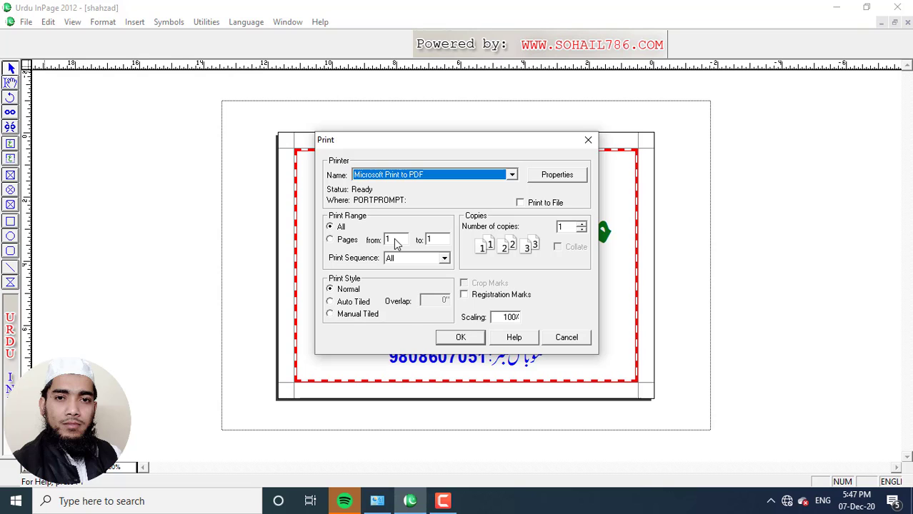
Step: Set Microsoft Print to PDF to landscape A4 and start printing the page
{"action": "left_click", "coordinate": [568, 177]}
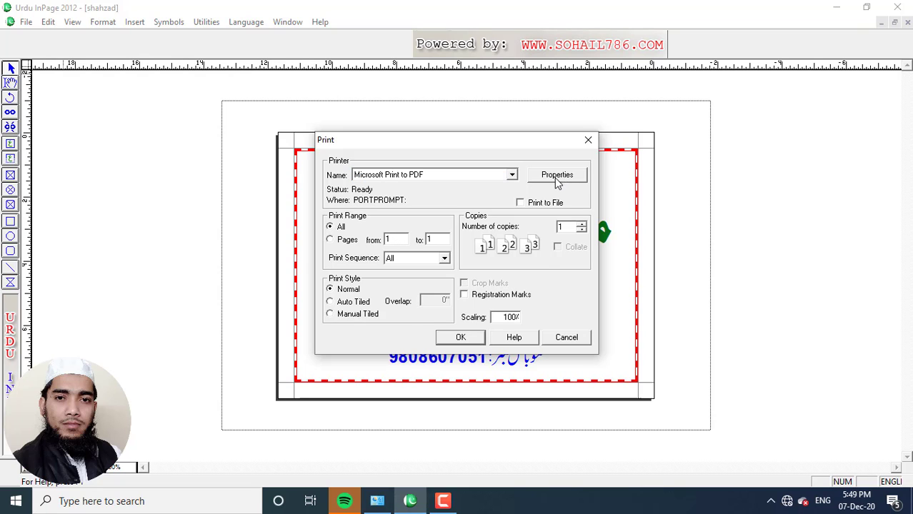
{"action": "left_click", "coordinate": [471, 214]}
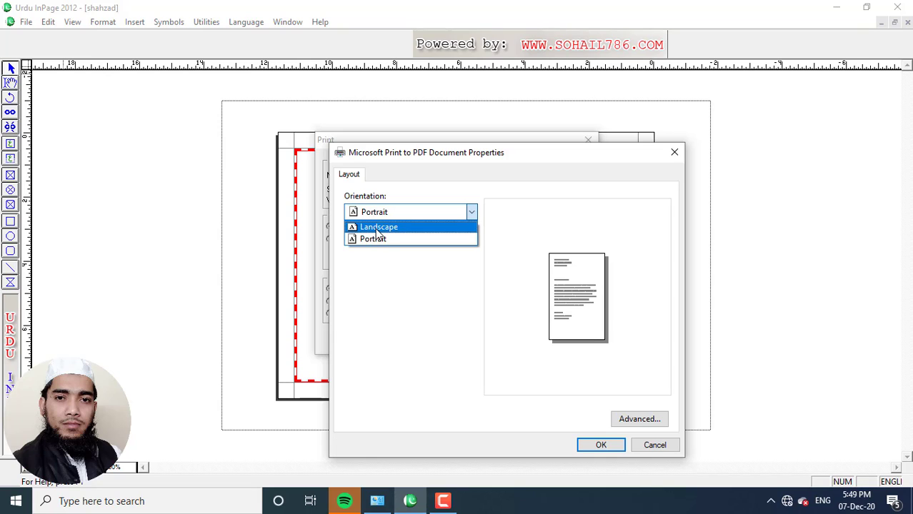
{"action": "left_click", "coordinate": [383, 229]}
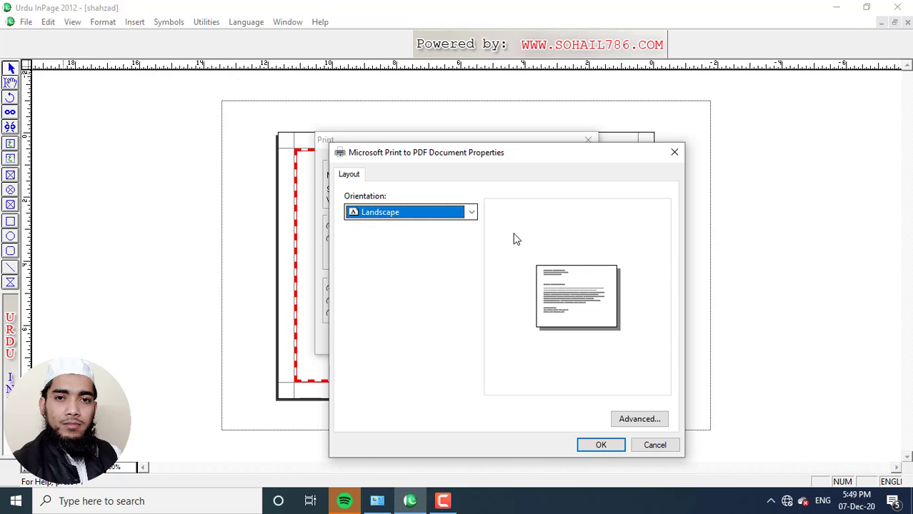
{"action": "left_click", "coordinate": [635, 421]}
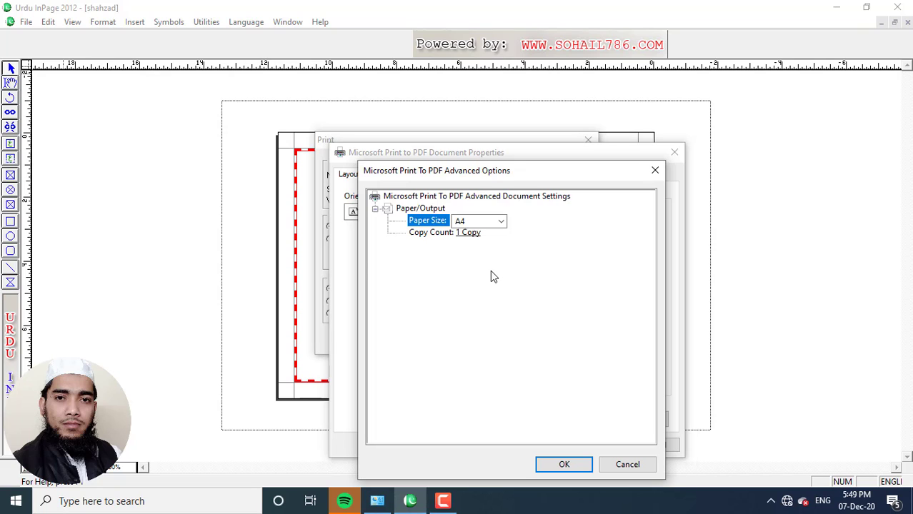
{"action": "left_click", "coordinate": [564, 465]}
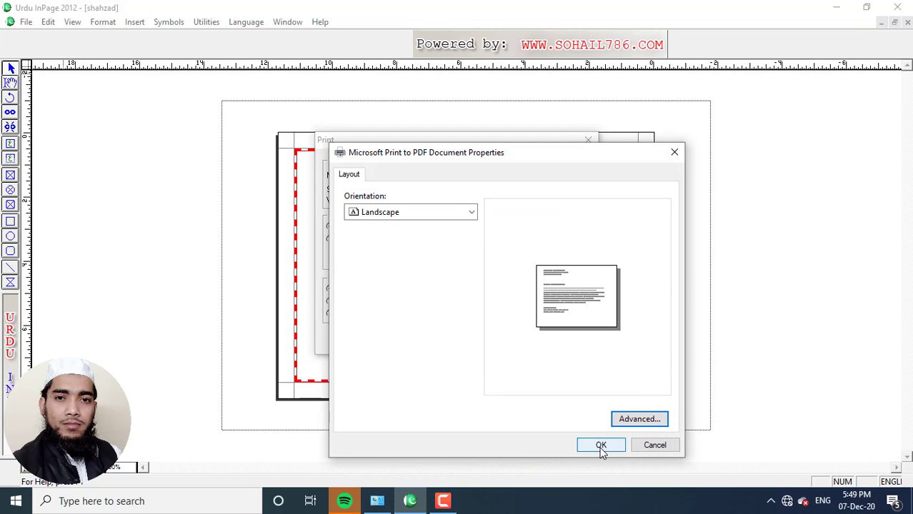
{"action": "left_click", "coordinate": [602, 446]}
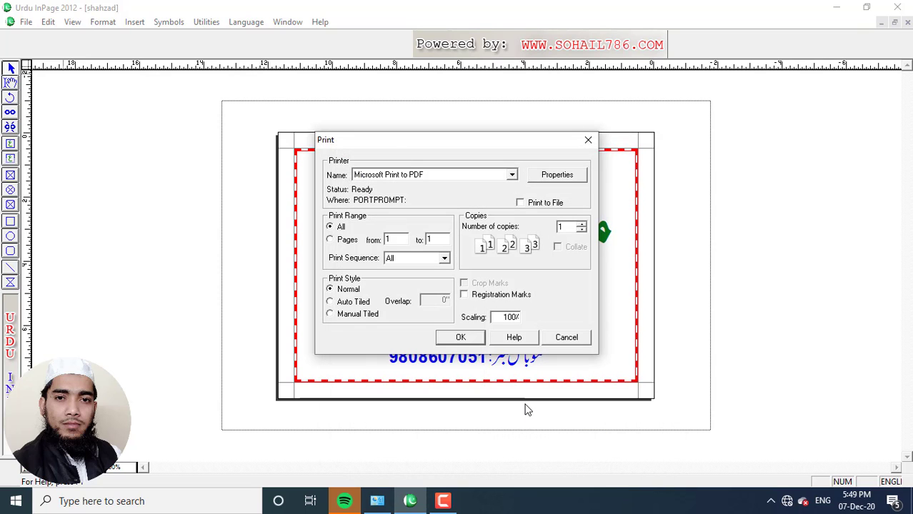
{"action": "left_click", "coordinate": [461, 338]}
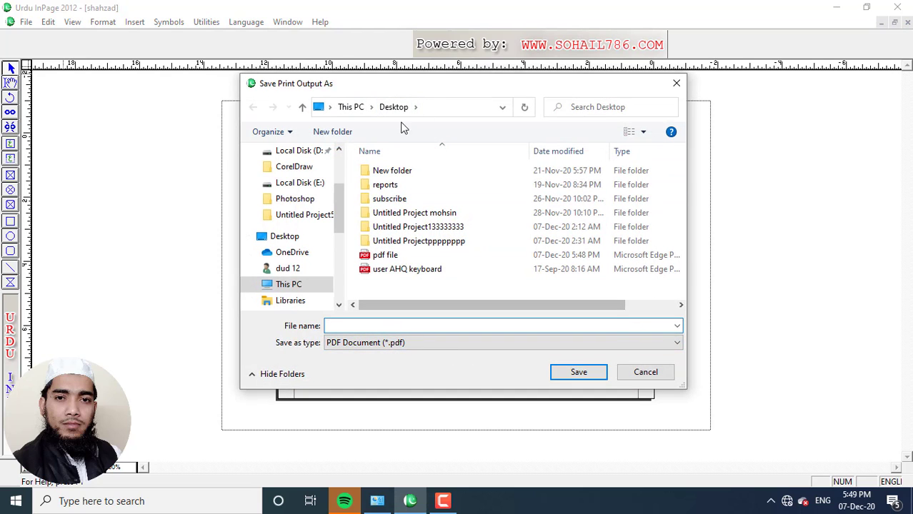
{"action": "left_click", "coordinate": [502, 109]}
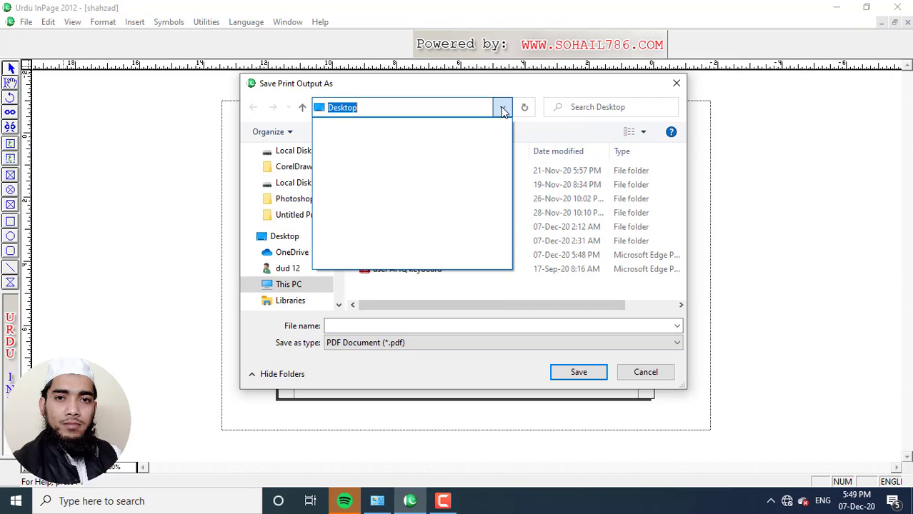
{"action": "left_click", "coordinate": [503, 109]}
{"action": "left_click", "coordinate": [397, 327]}
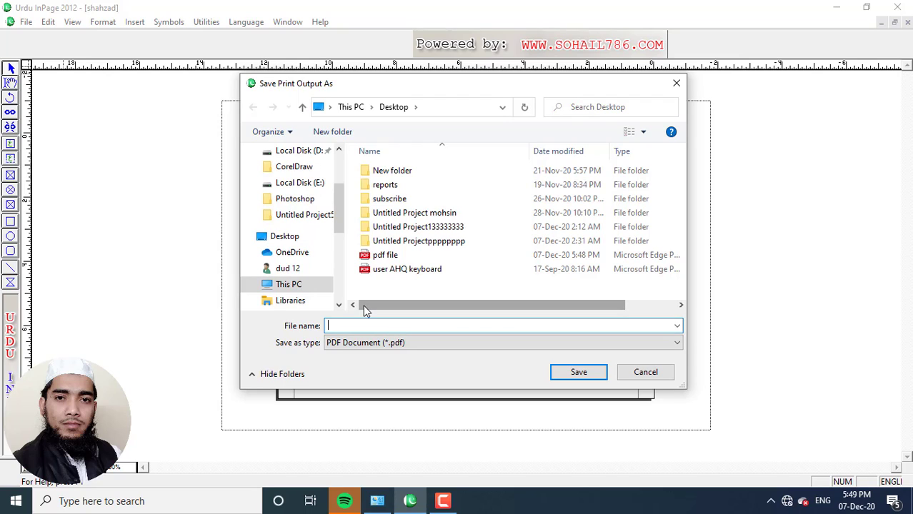
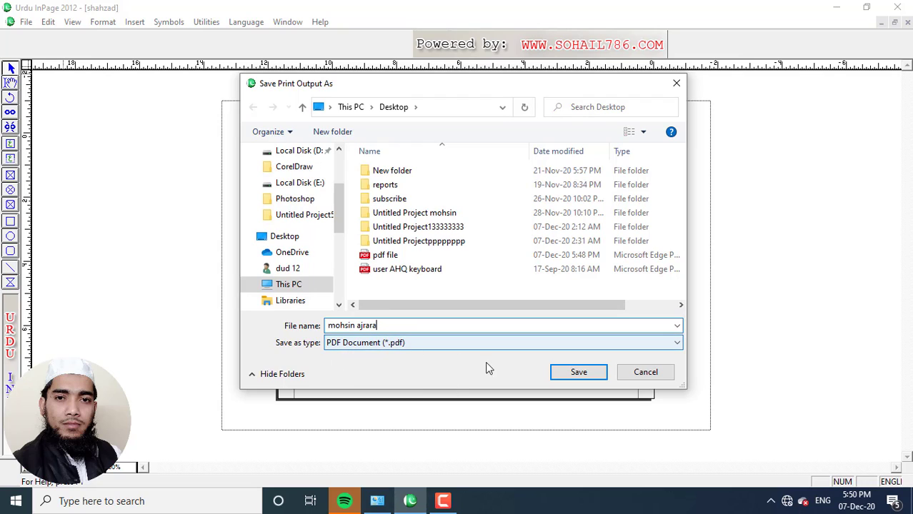
{"action": "left_click", "coordinate": [566, 374]}
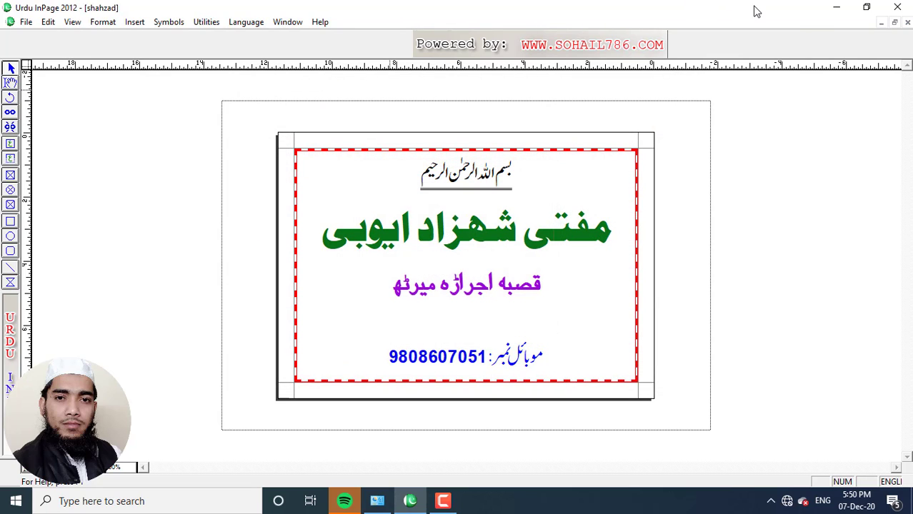
{"action": "left_click", "coordinate": [835, 9]}
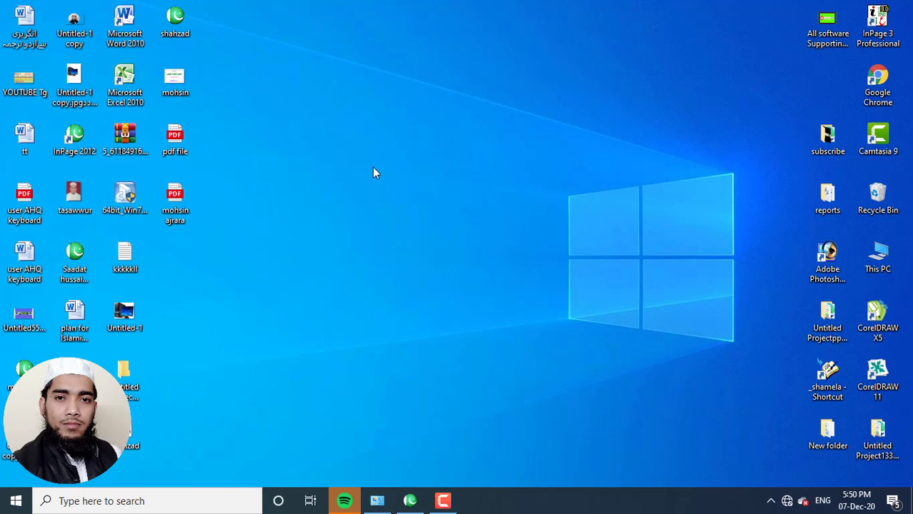
{"action": "double_click", "coordinate": [176, 202]}
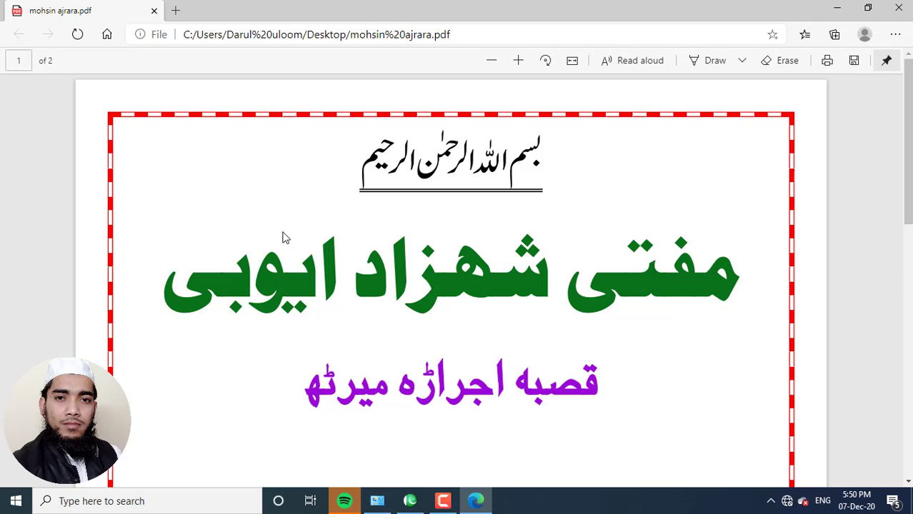
{"action": "scroll", "coordinate": [487, 288], "scroll_direction": "down", "scroll_amount": 8}
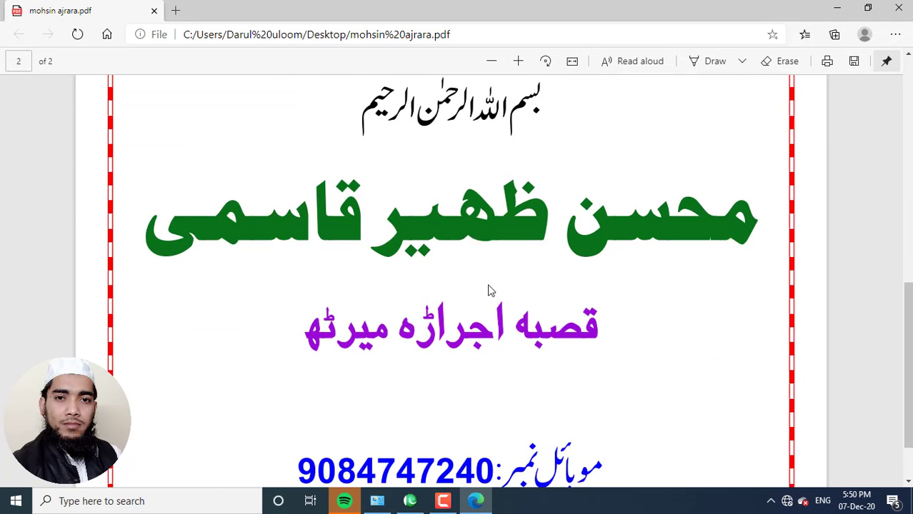
{"action": "scroll", "coordinate": [488, 288], "scroll_direction": "up", "scroll_amount": 8}
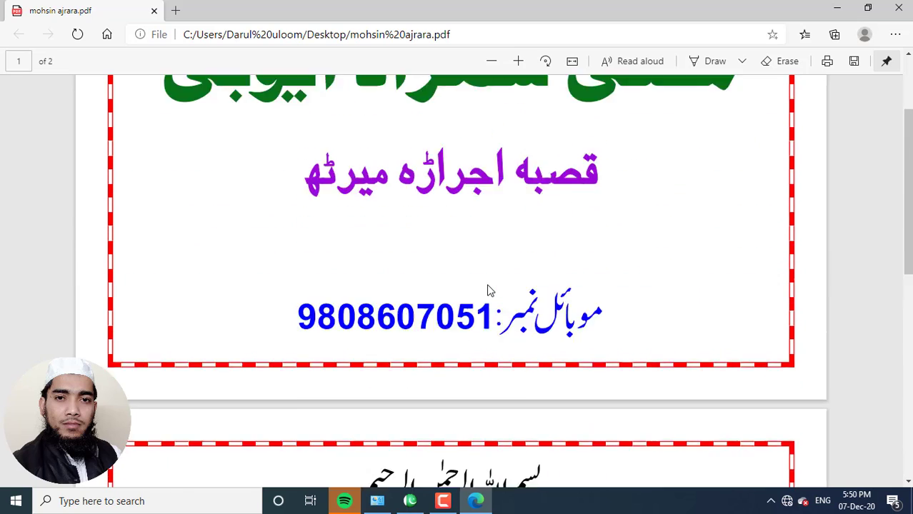
{"action": "scroll", "coordinate": [489, 289], "scroll_direction": "up", "scroll_amount": 1}
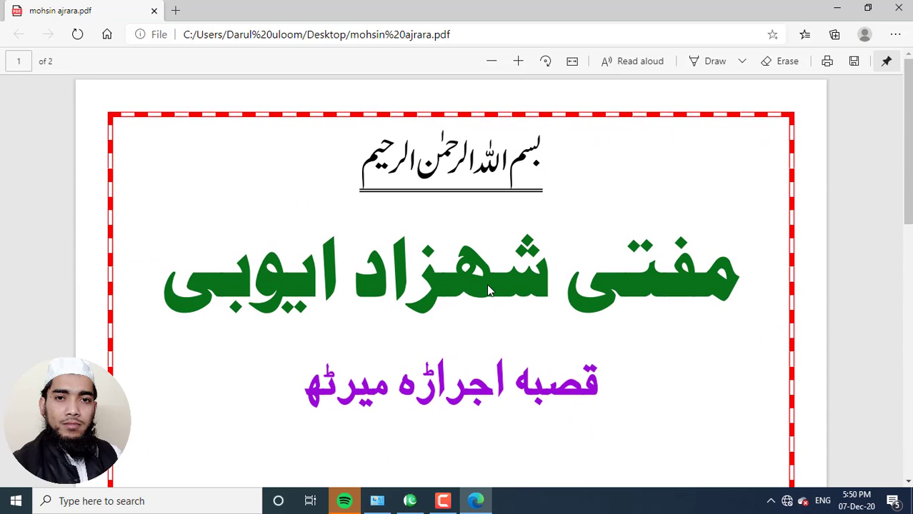
{"action": "left_click", "coordinate": [837, 7]}
{"action": "left_click", "coordinate": [26, 21]}
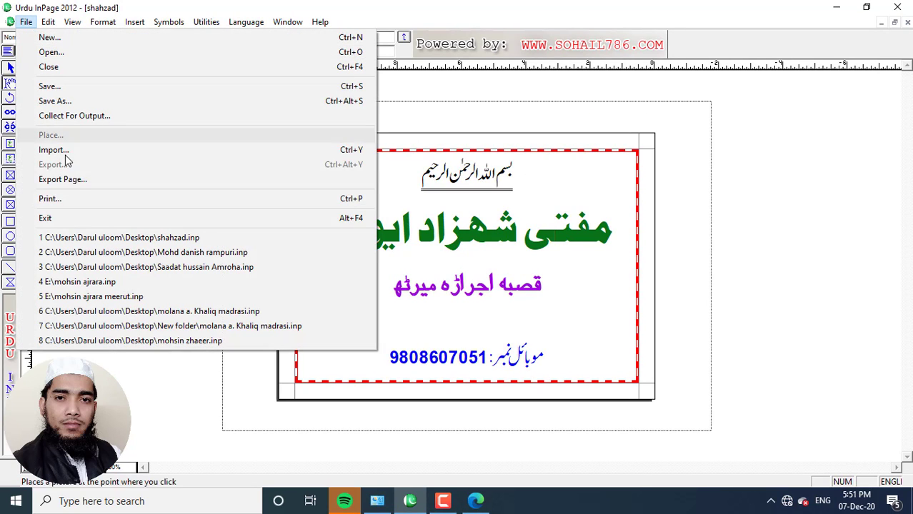
Step: Exit InPage 2012 and refresh the desktop several times
{"action": "left_click", "coordinate": [68, 225]}
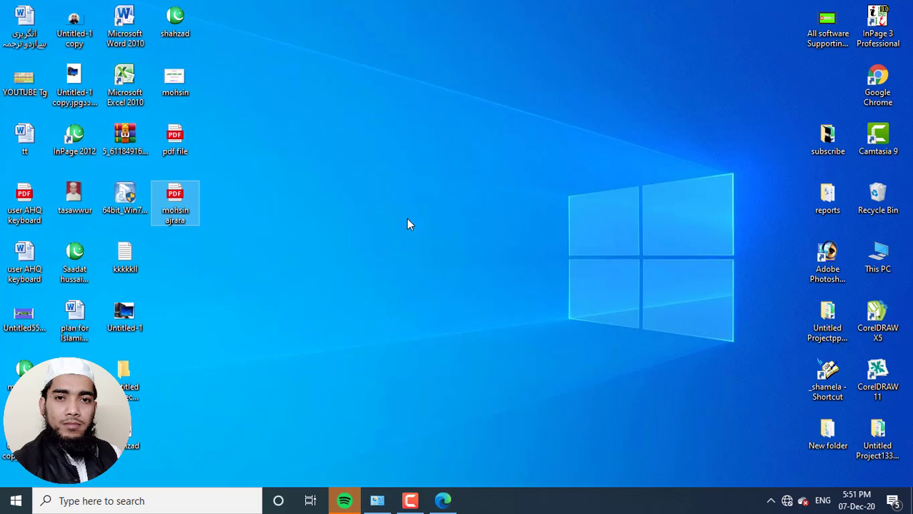
{"action": "right_click", "coordinate": [336, 128]}
{"action": "left_click", "coordinate": [361, 165]}
{"action": "right_click", "coordinate": [329, 160]}
{"action": "left_click", "coordinate": [356, 205]}
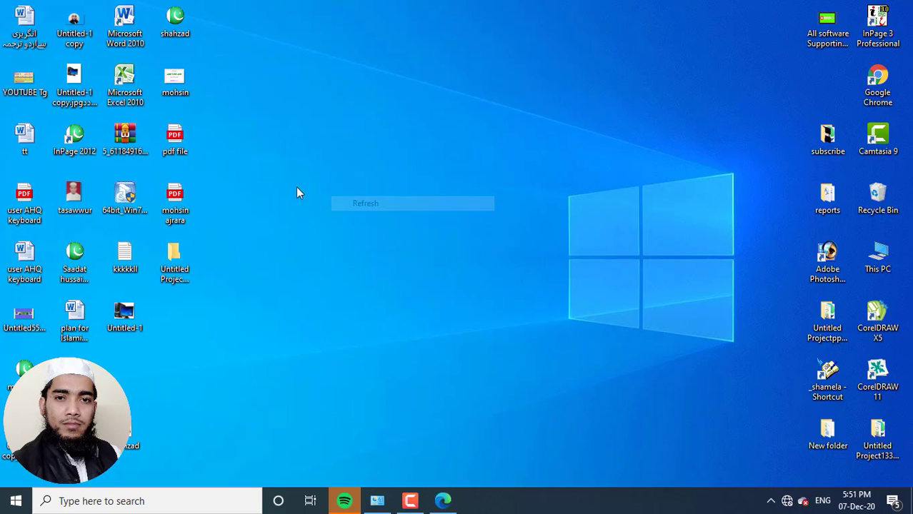
{"action": "right_click", "coordinate": [295, 179]}
{"action": "left_click", "coordinate": [314, 214]}
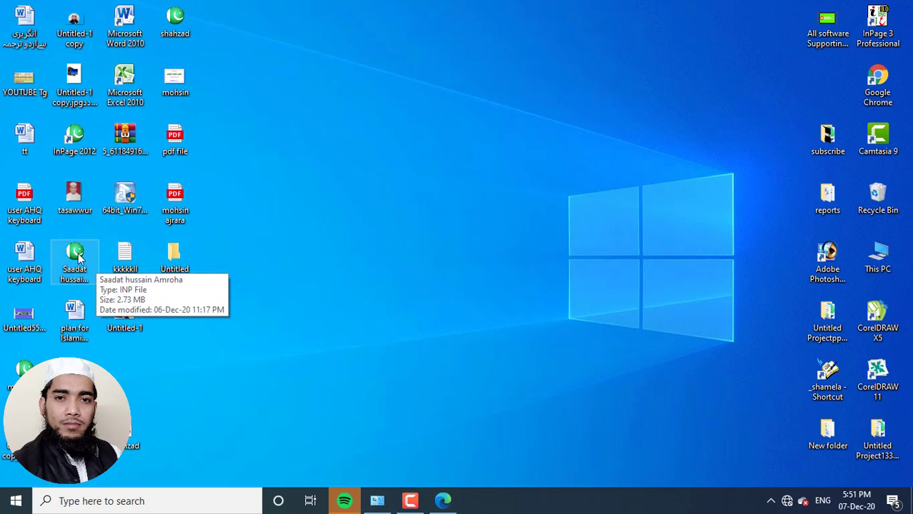
{"action": "double_click", "coordinate": [81, 147]}
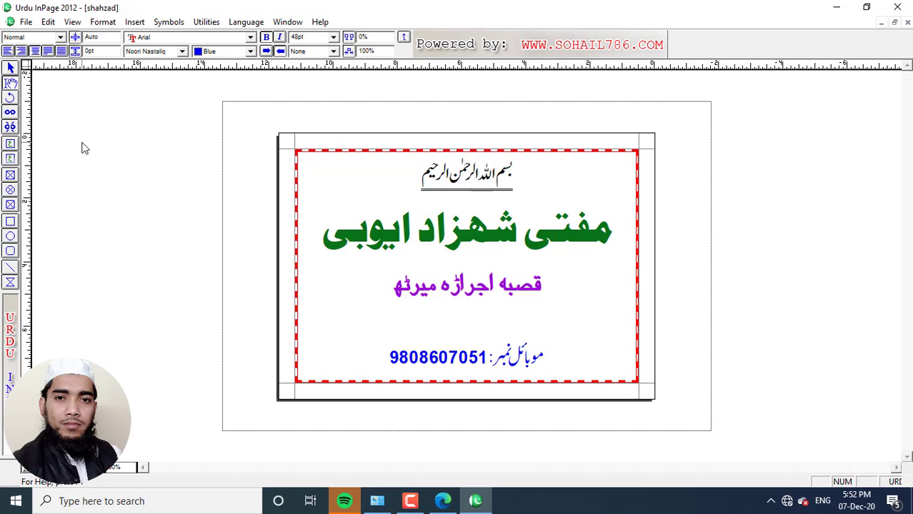
{"action": "left_click", "coordinate": [26, 22]}
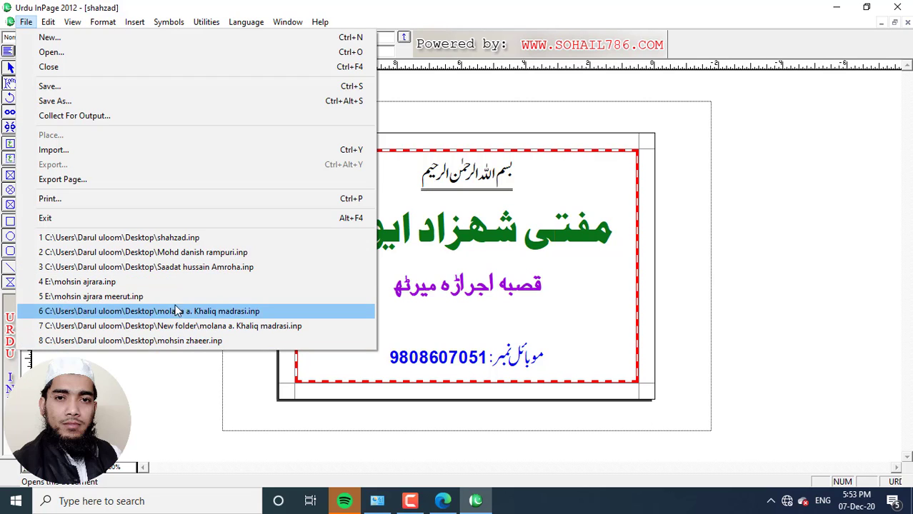
{"action": "left_click", "coordinate": [163, 256]}
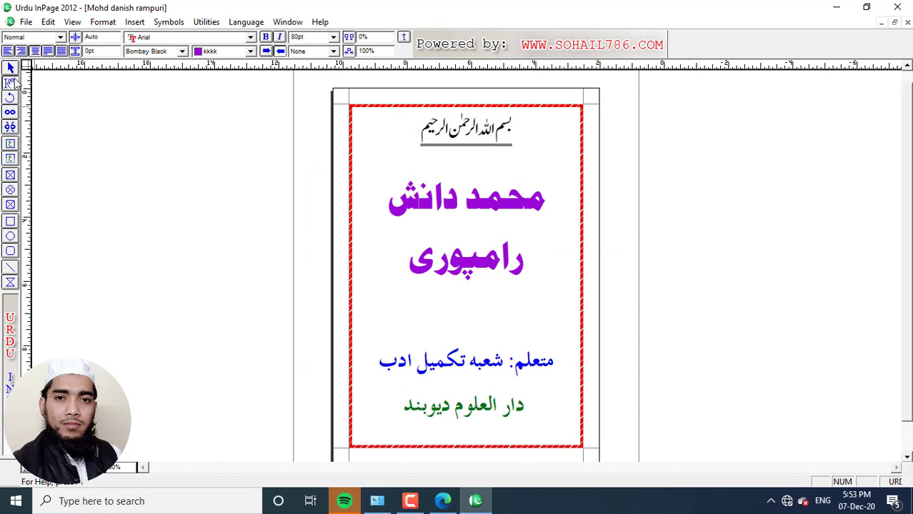